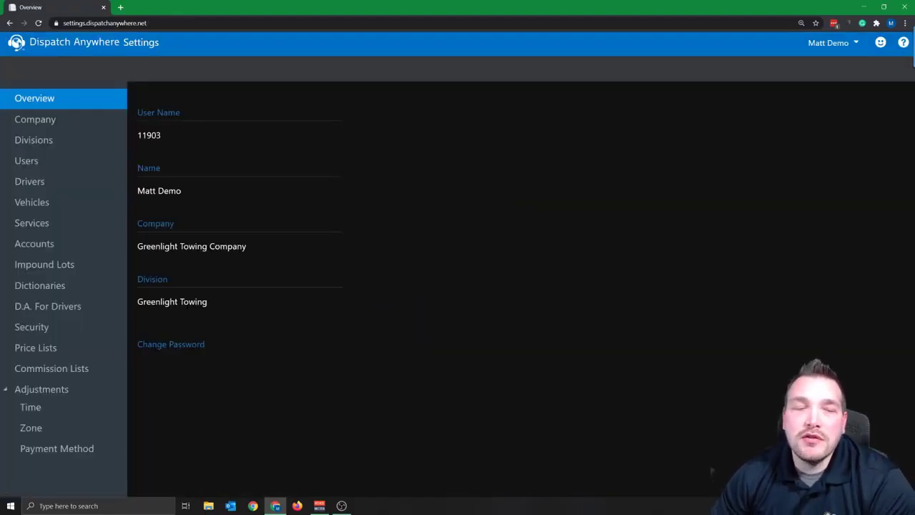
Make Battery Test commissionable, save it, and add it to all commission lists, discarding the Administration Fees edit
{"action": "left_click", "coordinate": [66, 225]}
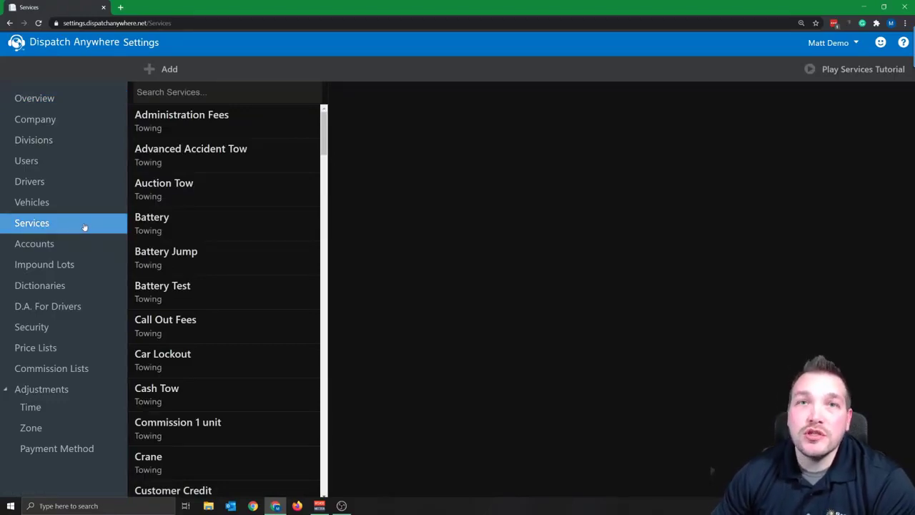
{"action": "left_click", "coordinate": [181, 131]}
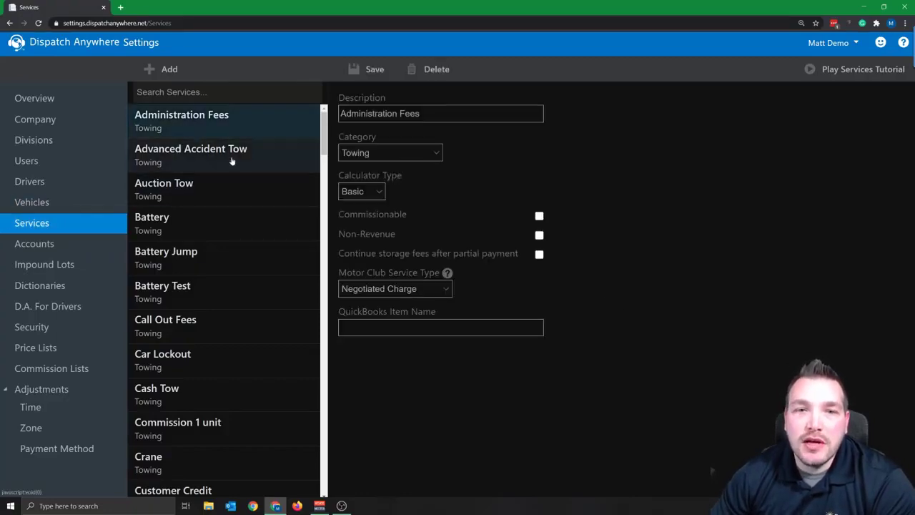
{"action": "left_click", "coordinate": [539, 216]}
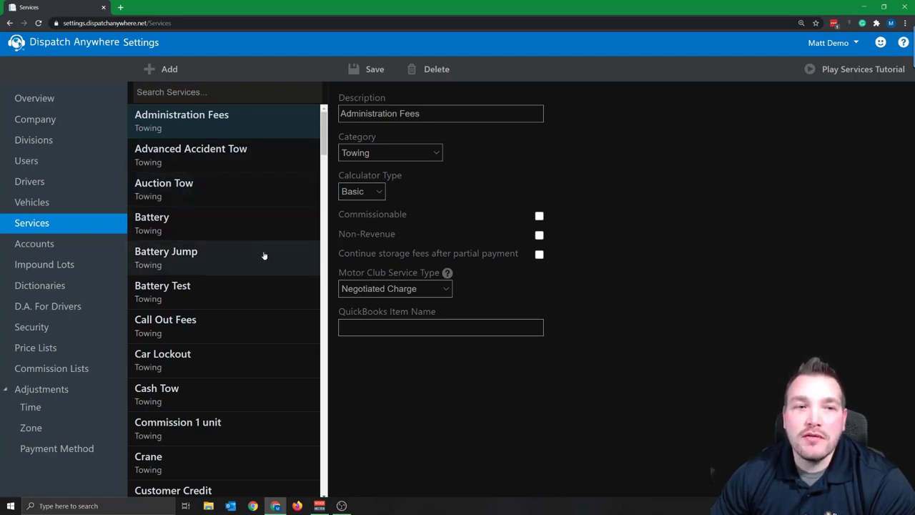
{"action": "left_click", "coordinate": [224, 311]}
{"action": "left_click", "coordinate": [469, 288]}
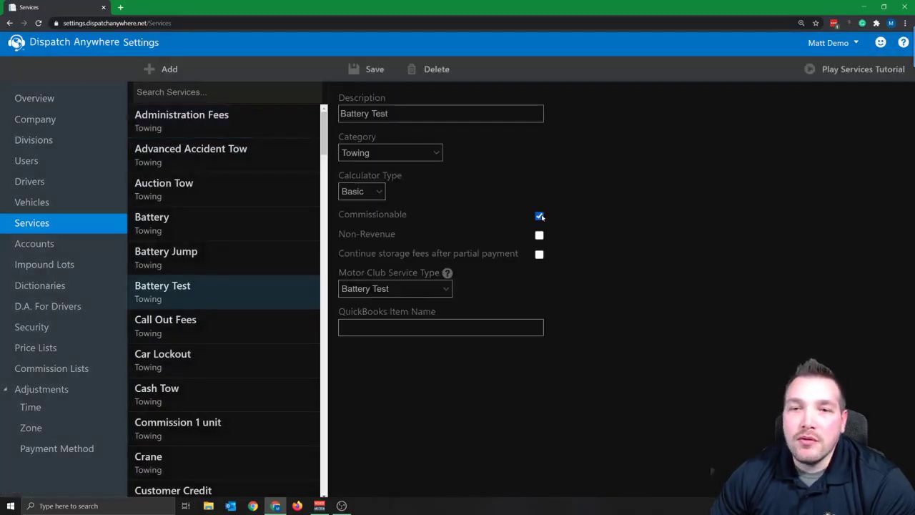
{"action": "left_click", "coordinate": [374, 76]}
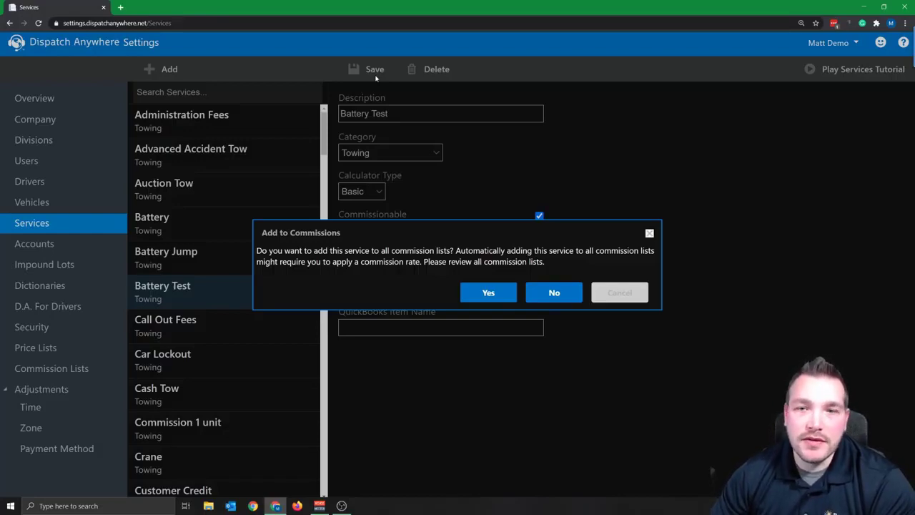
{"action": "left_click", "coordinate": [488, 292]}
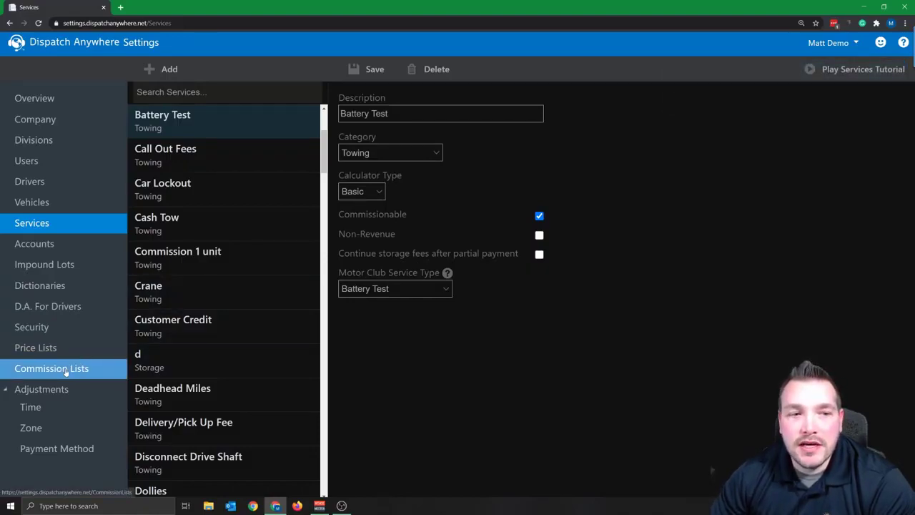
Create the commission list 'New Commission Stream' and apply a 25% default rate to all services
{"action": "left_click", "coordinate": [66, 371]}
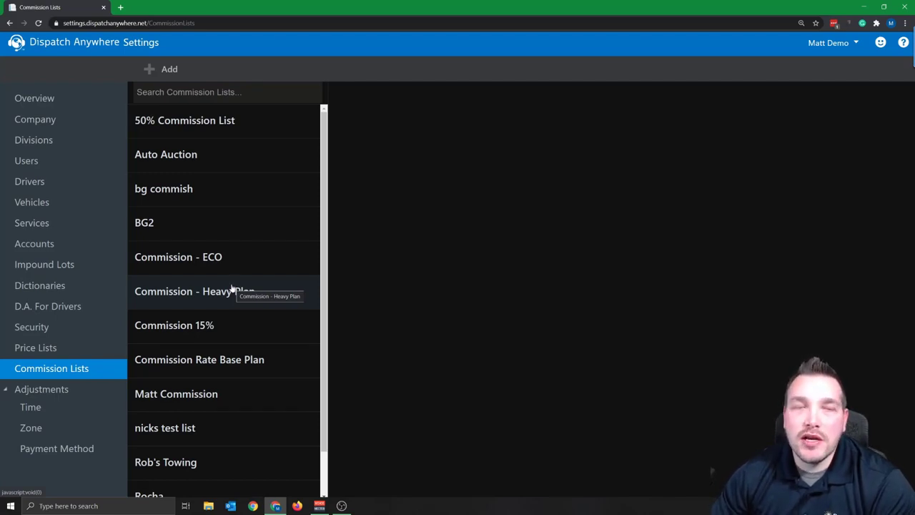
{"action": "left_click", "coordinate": [160, 76]}
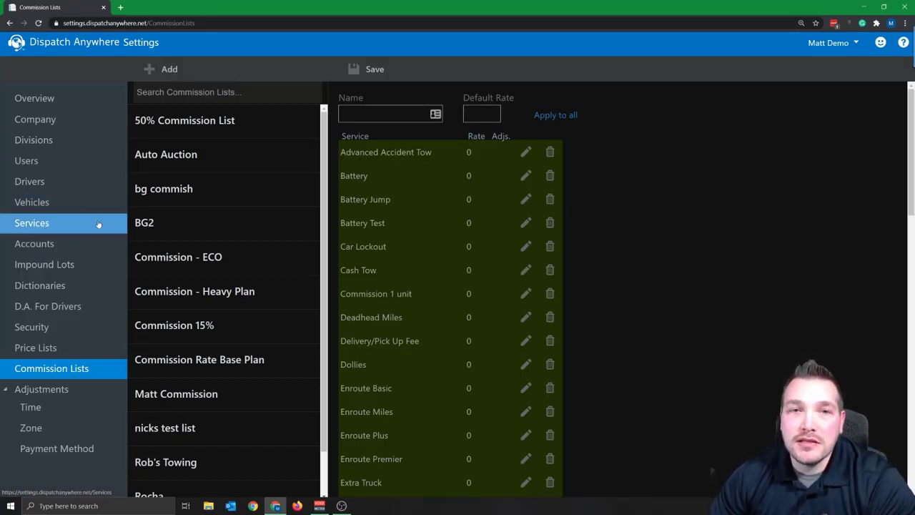
{"action": "left_click", "coordinate": [365, 114]}
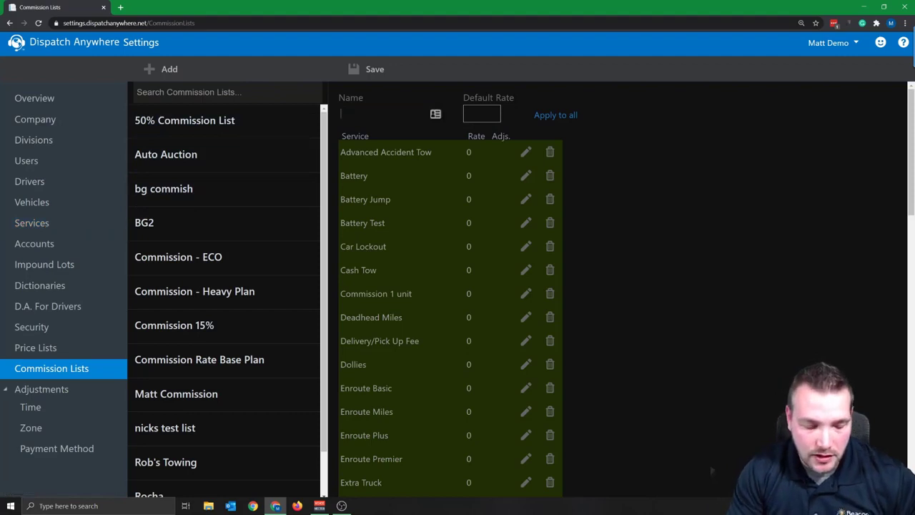
{"action": "type", "text": "New Commission"}
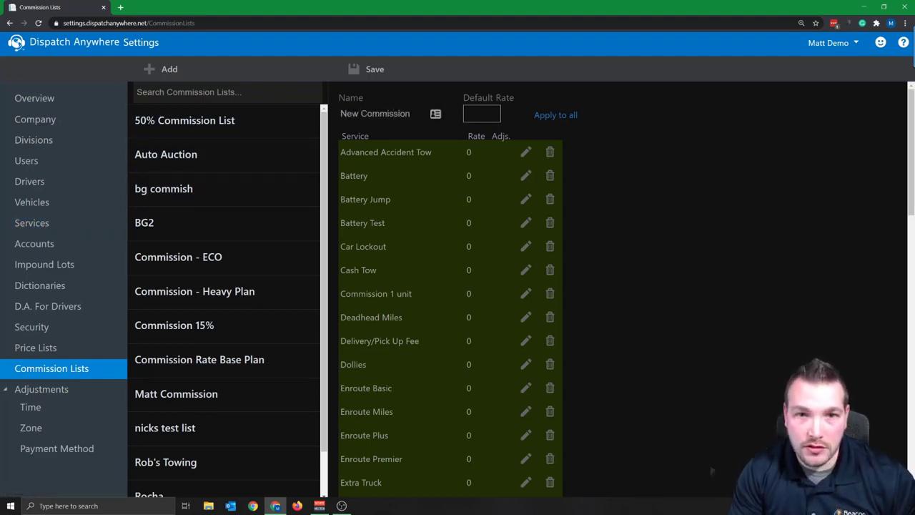
{"action": "type", "text": " Stream"}
{"action": "key", "text": "Tab"}
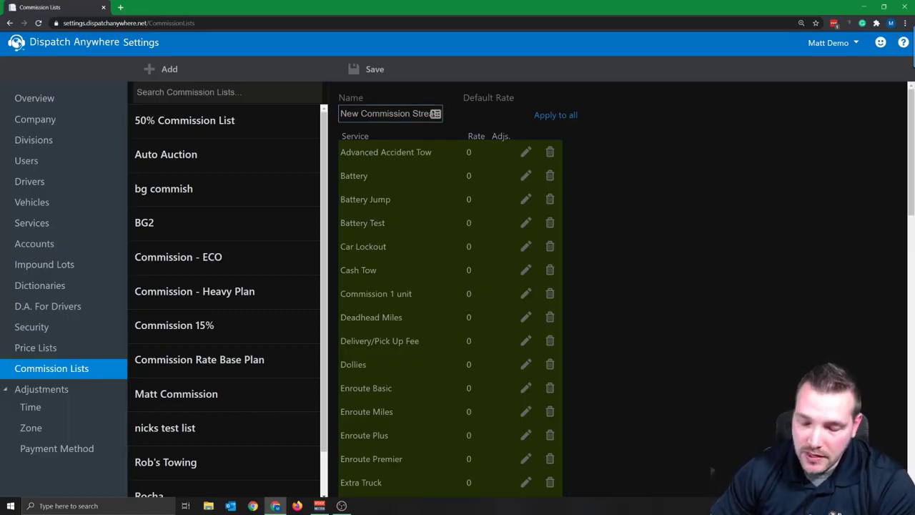
{"action": "type", "text": "5"}
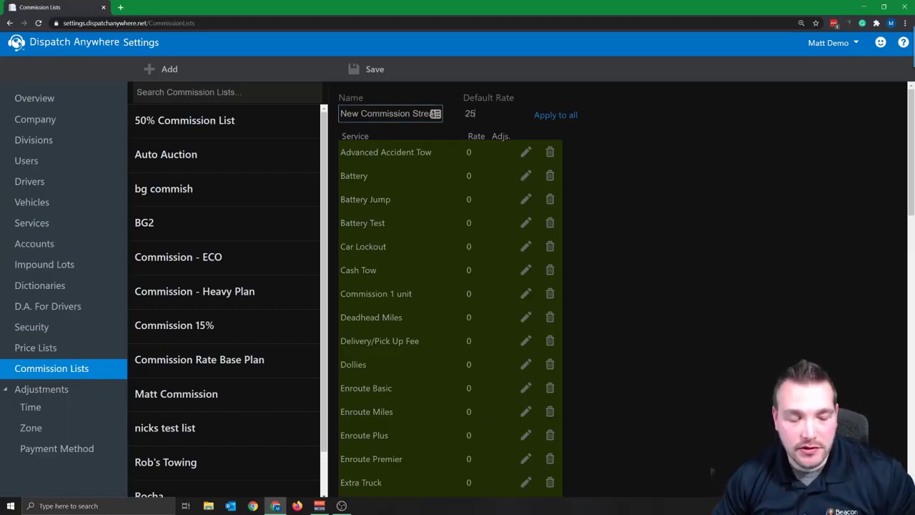
{"action": "type", "text": "%"}
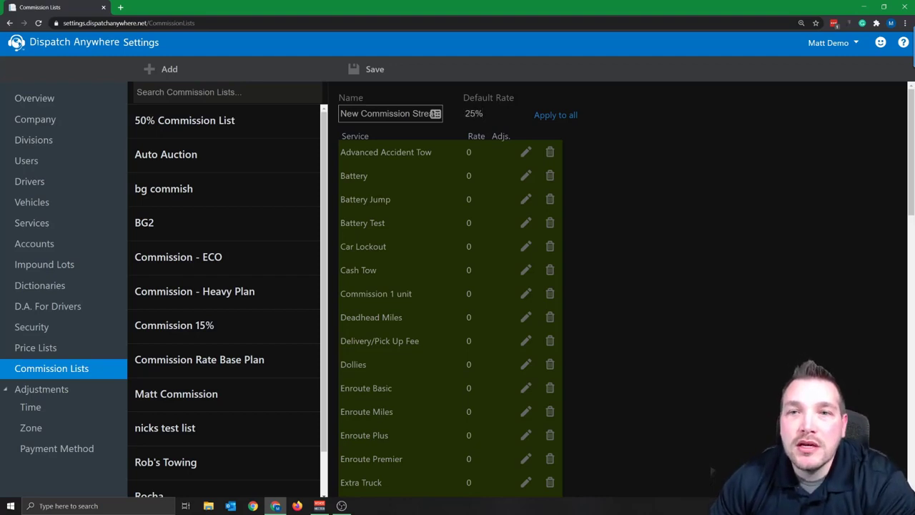
{"action": "left_click", "coordinate": [545, 117]}
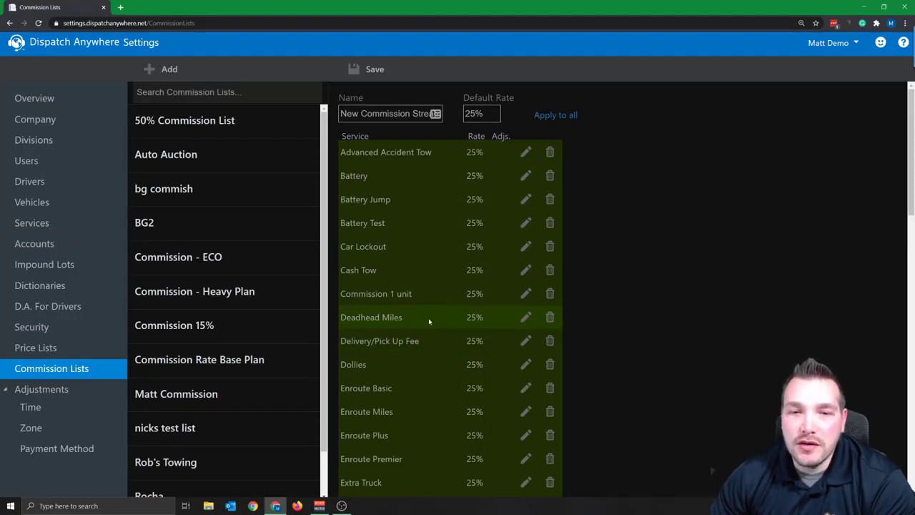
Change the Deadhead Miles rate from 25% to 15% and save the New Commission Stream list
{"action": "left_click", "coordinate": [526, 319]}
{"action": "left_click_drag", "start_coordinate": [392, 167], "coordinate": [347, 166]}
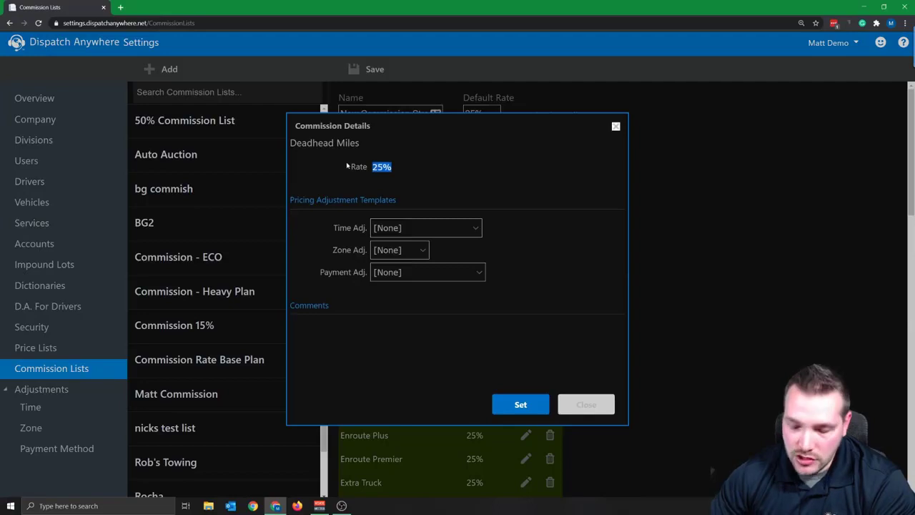
{"action": "type", "text": "15%"}
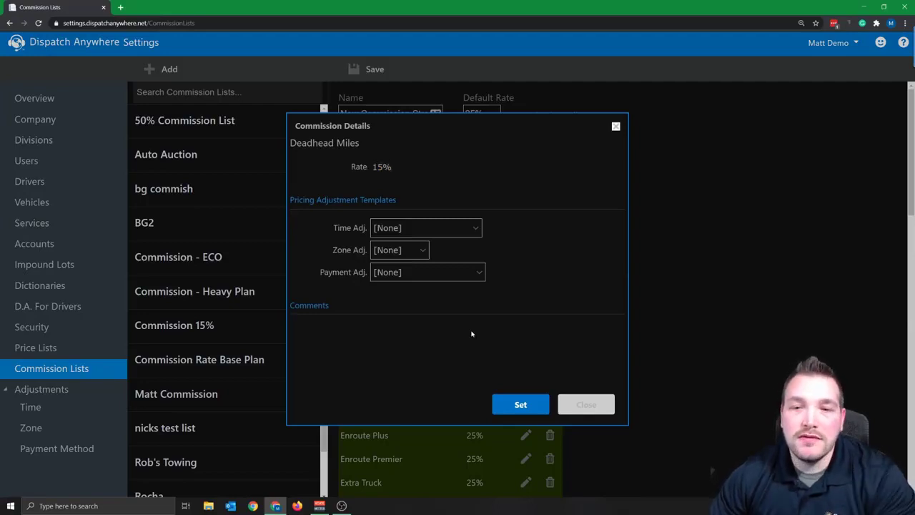
{"action": "left_click", "coordinate": [507, 395]}
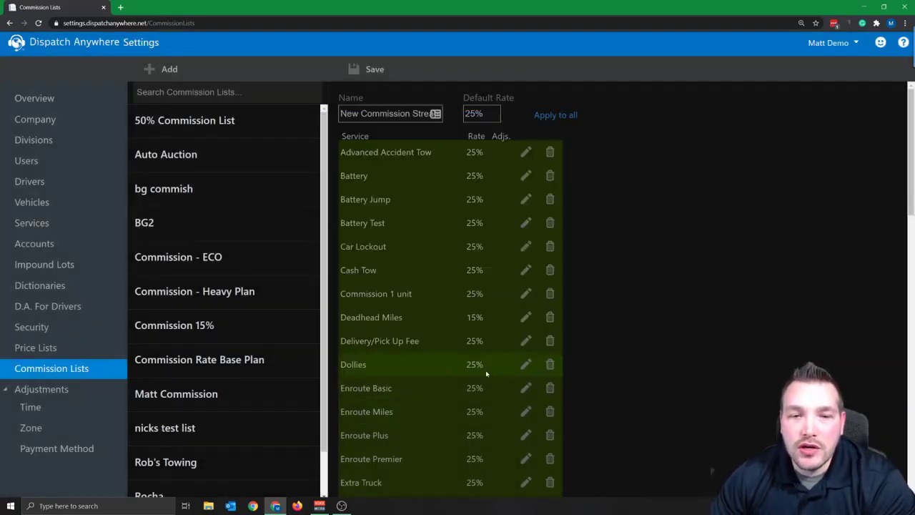
{"action": "scroll", "coordinate": [486, 372], "scroll_direction": "down", "scroll_amount": 1}
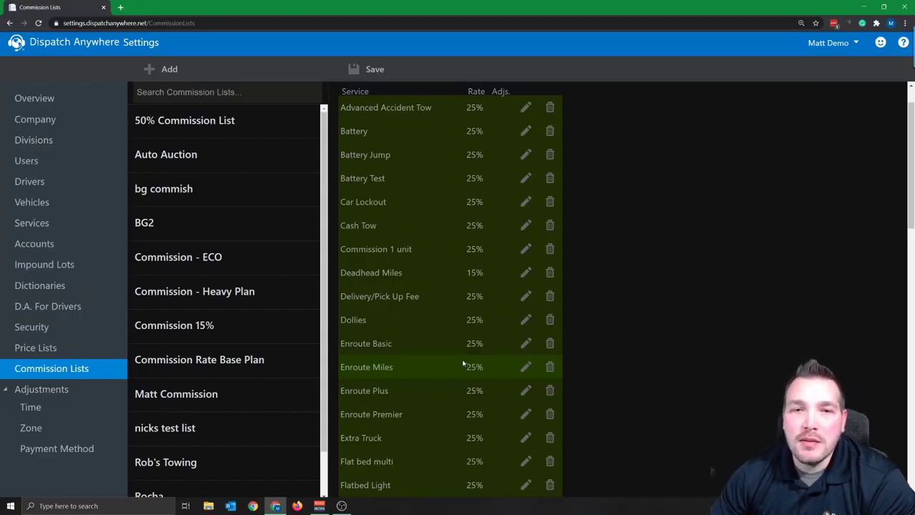
{"action": "scroll", "coordinate": [452, 282], "scroll_direction": "up", "scroll_amount": 1}
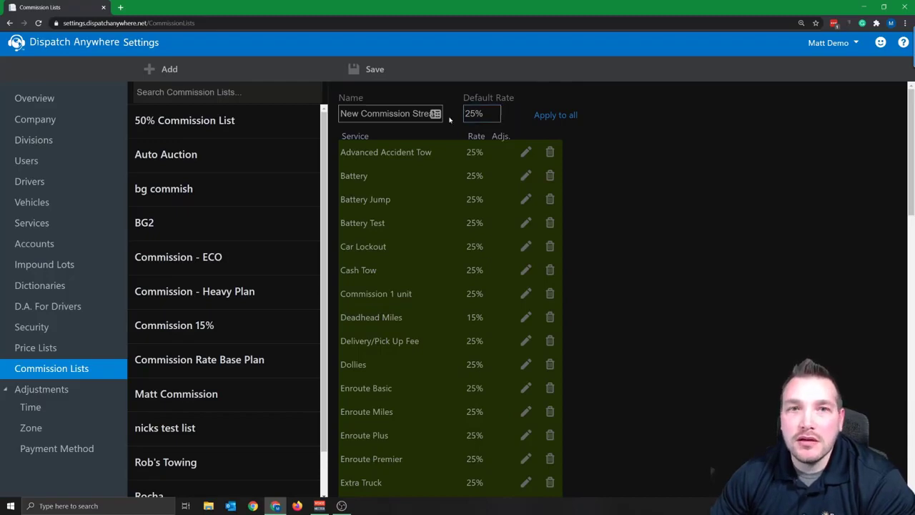
{"action": "left_click", "coordinate": [366, 72]}
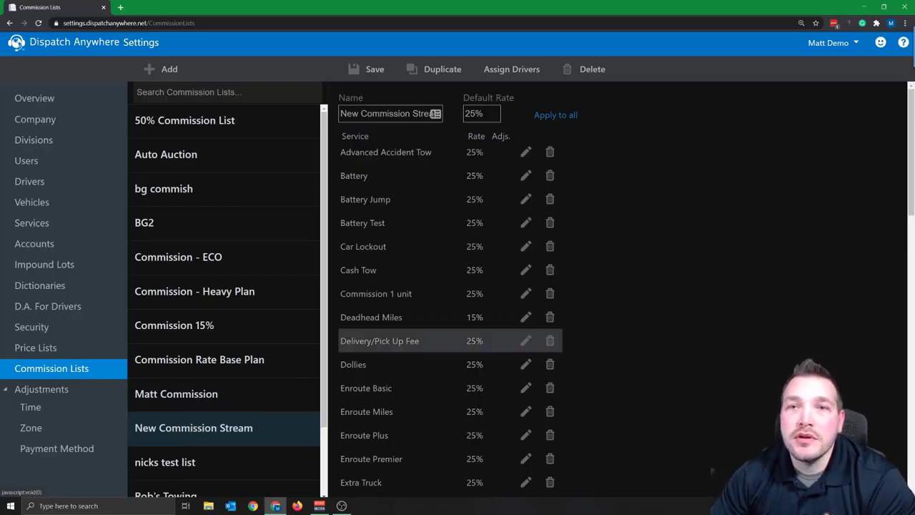
Tick Assign for the five test drivers on New Commission Stream and save the assignments
{"action": "left_click", "coordinate": [512, 75]}
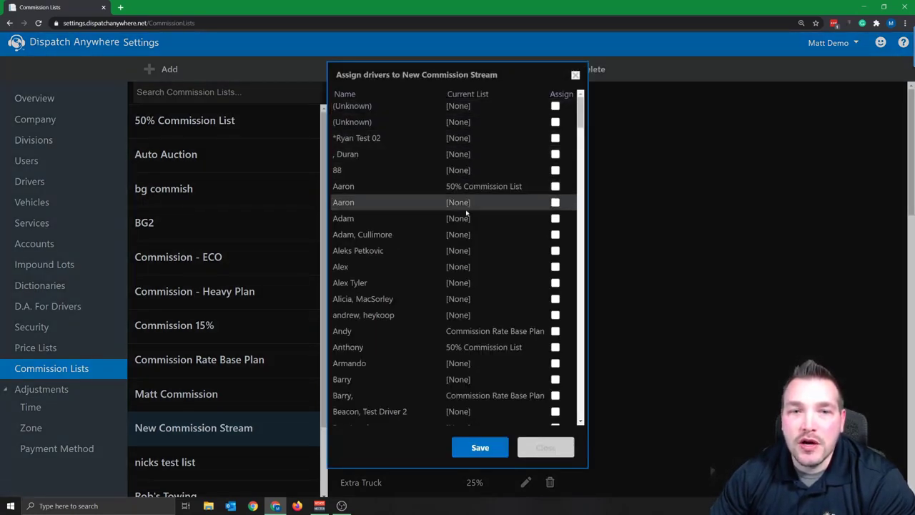
{"action": "left_click_drag", "start_coordinate": [580, 118], "coordinate": [564, 309]}
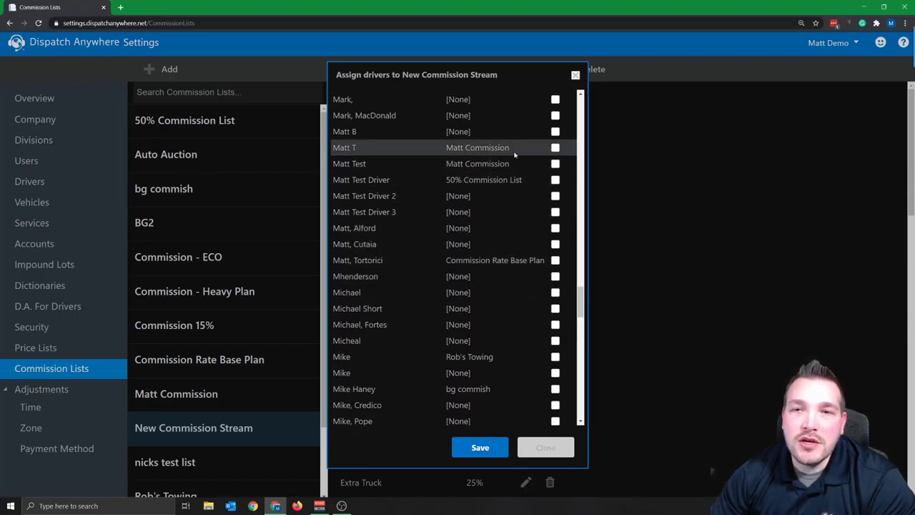
{"action": "left_click", "coordinate": [555, 148]}
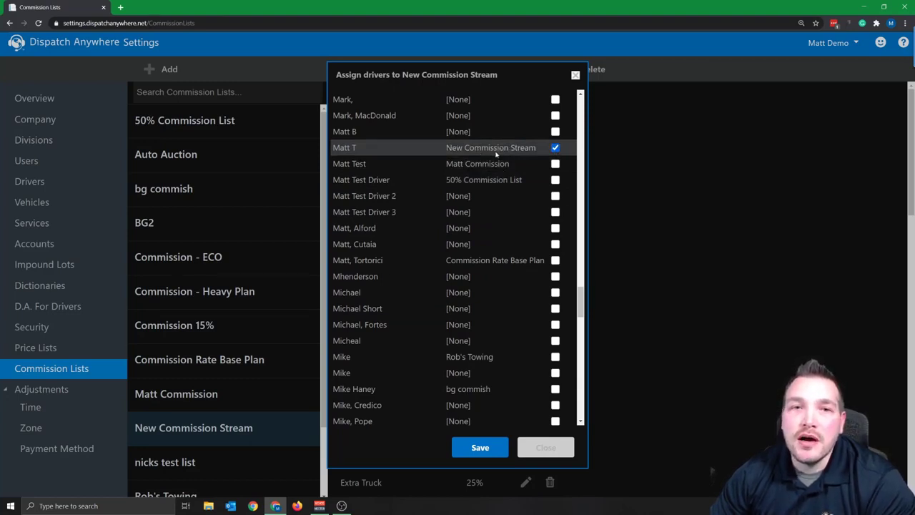
{"action": "left_click", "coordinate": [555, 164]}
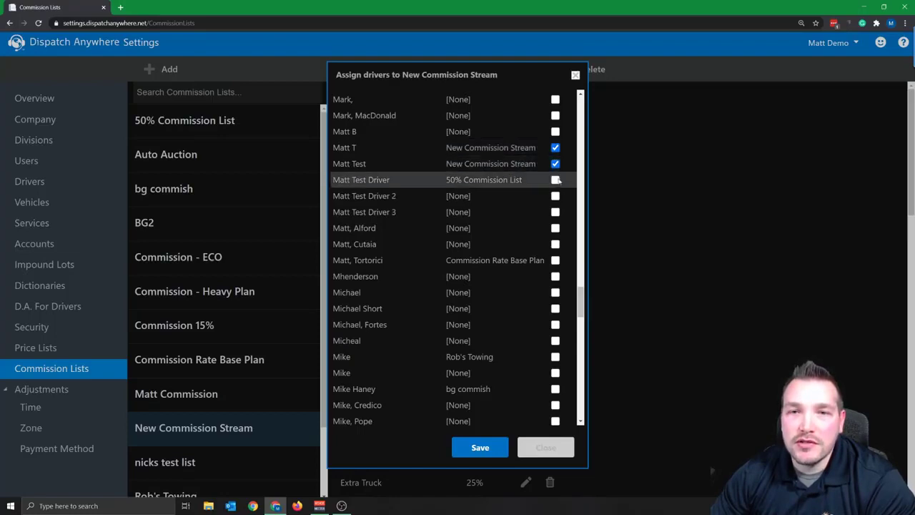
{"action": "left_click", "coordinate": [555, 180]}
{"action": "left_click", "coordinate": [556, 196]}
{"action": "left_click", "coordinate": [556, 212]}
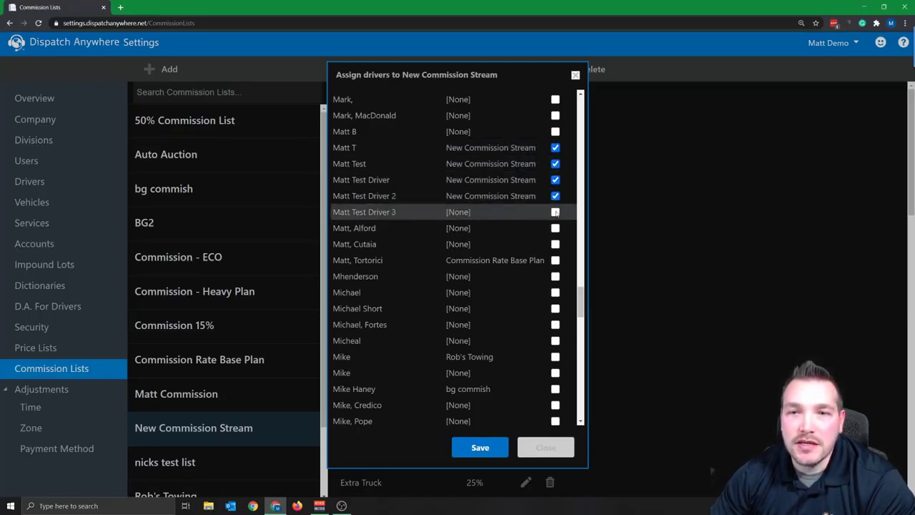
{"action": "left_click", "coordinate": [481, 446]}
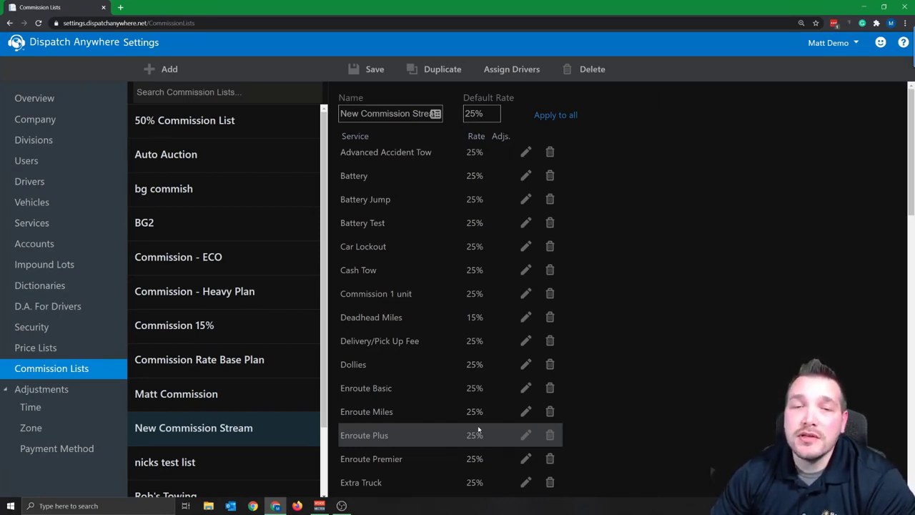
Find the driver by search, open their commission settings, and enter a 5% rate adjustment
{"action": "left_click", "coordinate": [62, 189]}
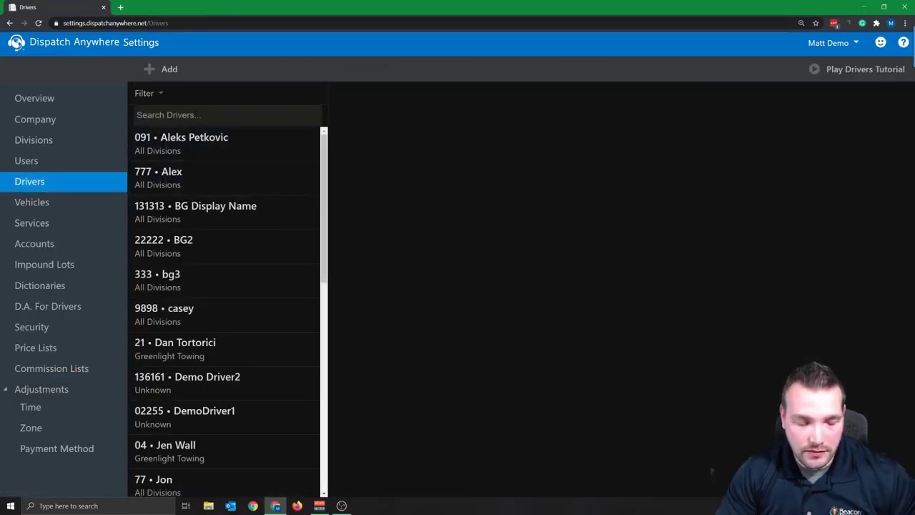
{"action": "type", "text": "matt"}
{"action": "left_click", "coordinate": [192, 153]}
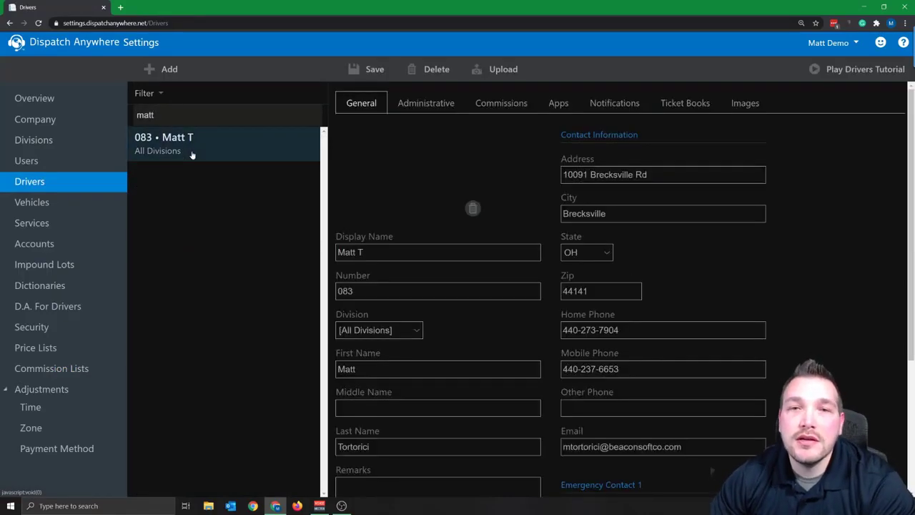
{"action": "left_click", "coordinate": [496, 107]}
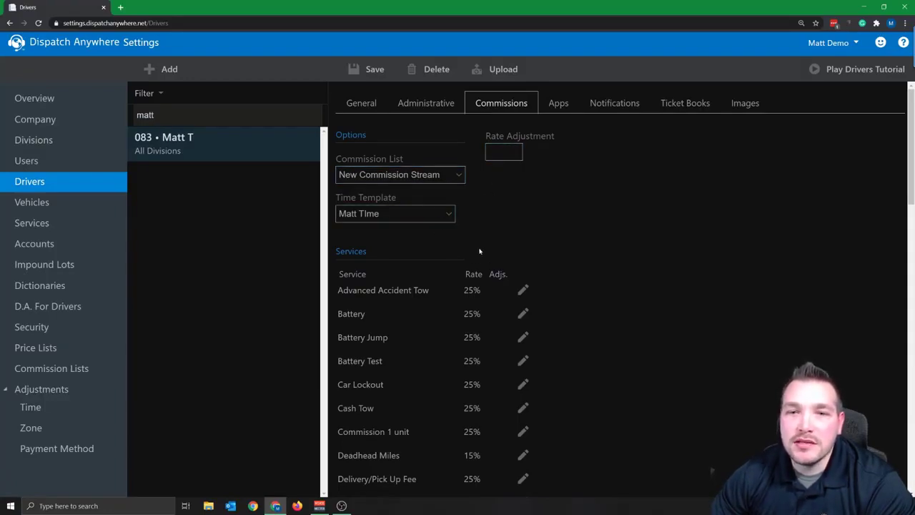
{"action": "left_click", "coordinate": [504, 152]}
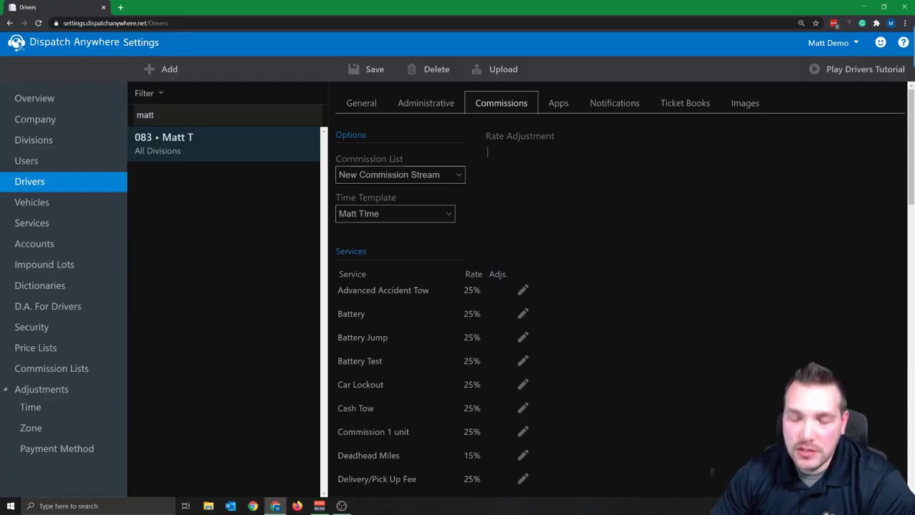
{"action": "type", "text": "5%"}
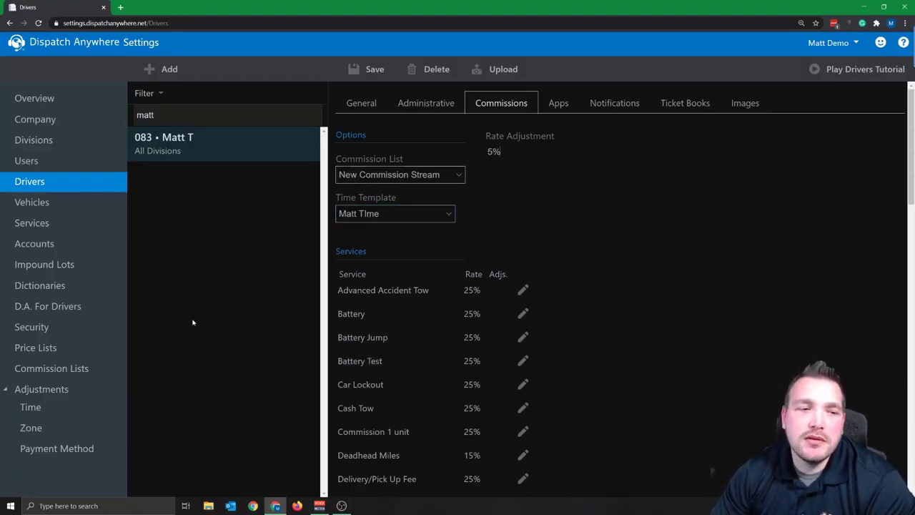
Leave without saving the 5% and open the driver's time template (10% weekday nights, 50% weekends)
{"action": "left_click", "coordinate": [33, 409]}
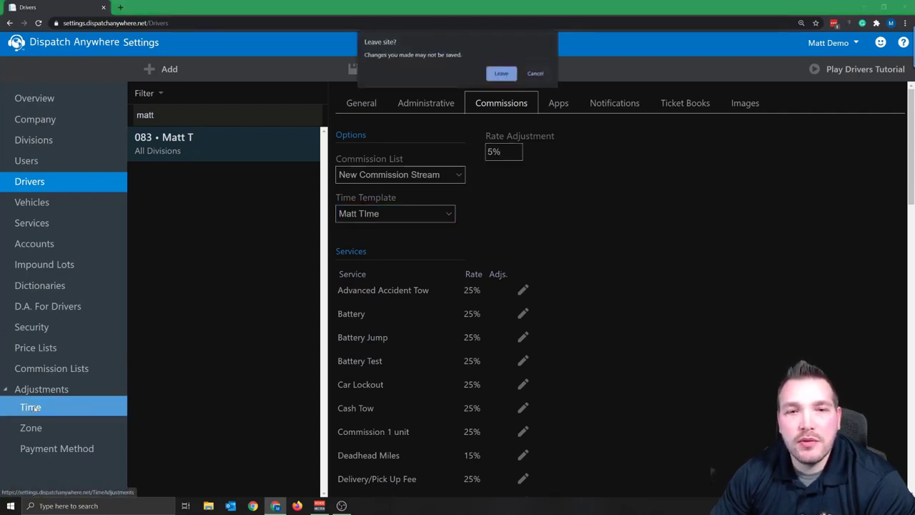
{"action": "left_click", "coordinate": [503, 73]}
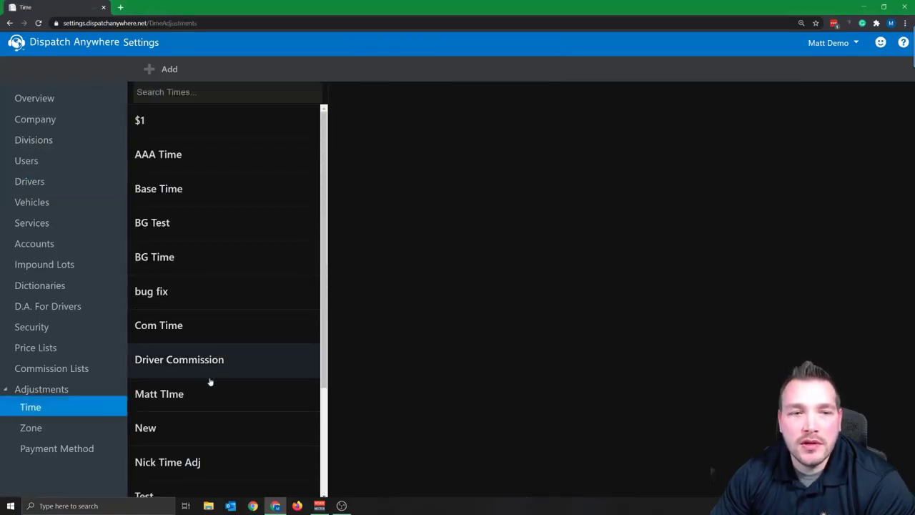
{"action": "left_click", "coordinate": [195, 392]}
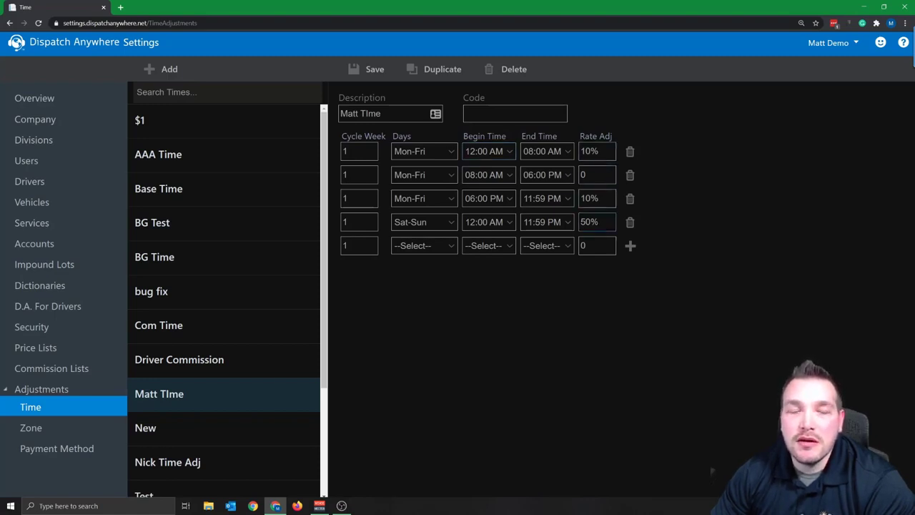
Search for the same driver again and reopen their commission settings
{"action": "left_click", "coordinate": [77, 182]}
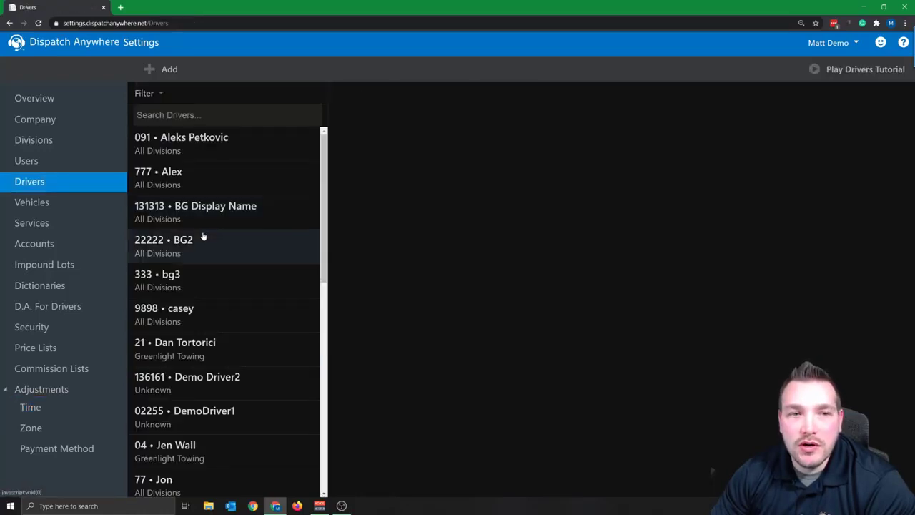
{"action": "type", "text": "matt"}
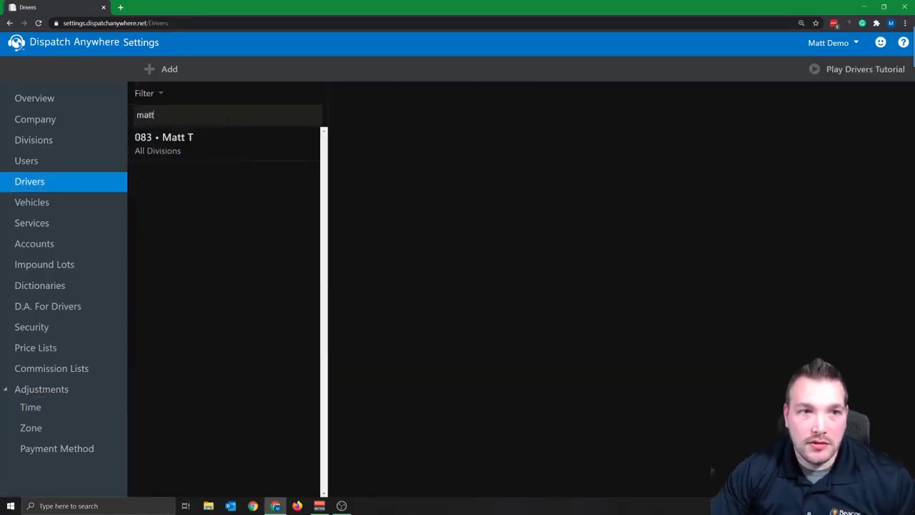
{"action": "left_click", "coordinate": [201, 152]}
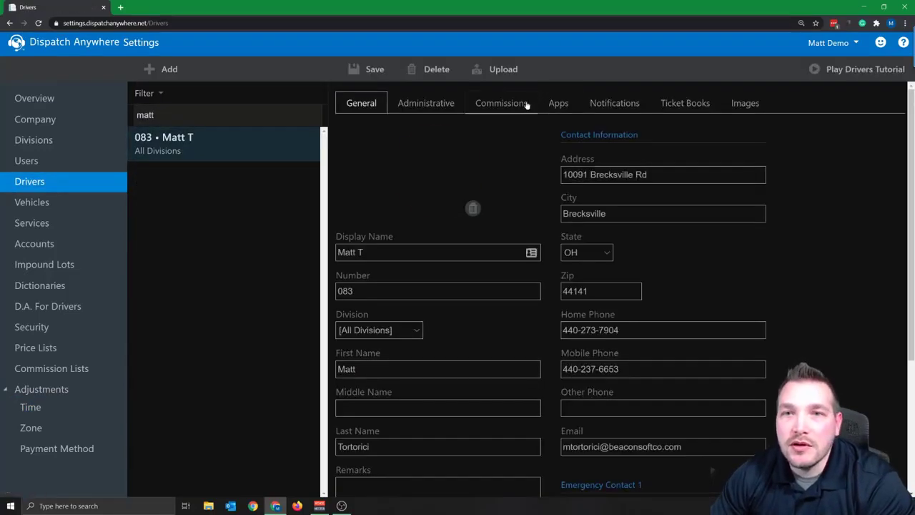
{"action": "left_click", "coordinate": [512, 112]}
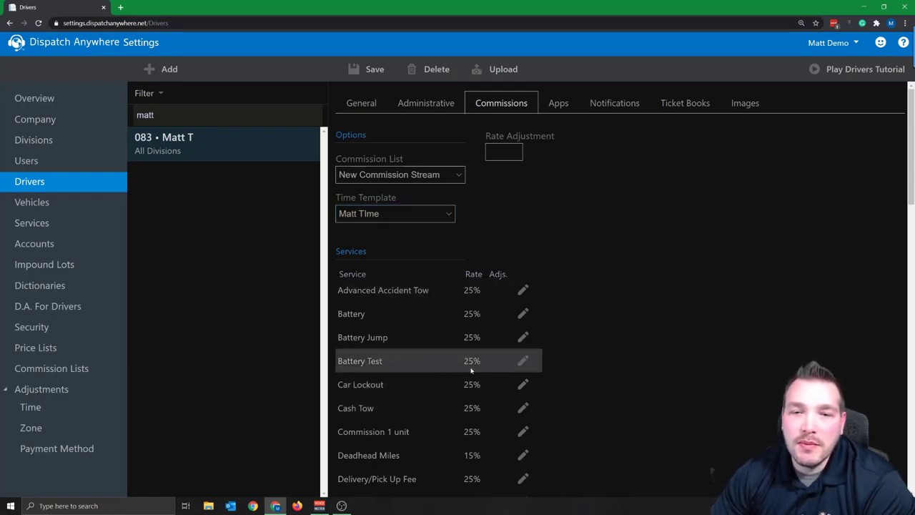
Change the driver's Battery Test commission rate to 20 and save it
{"action": "left_click", "coordinate": [523, 360]}
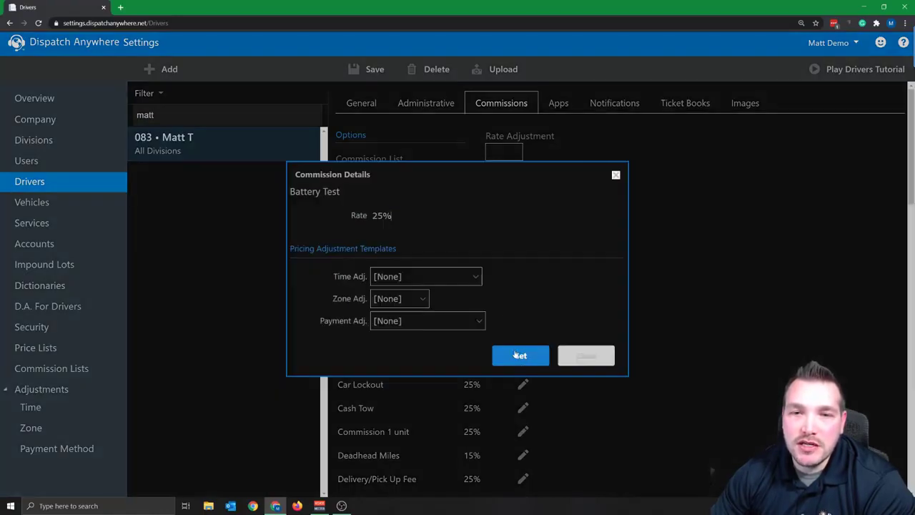
{"action": "type", "text": "20"}
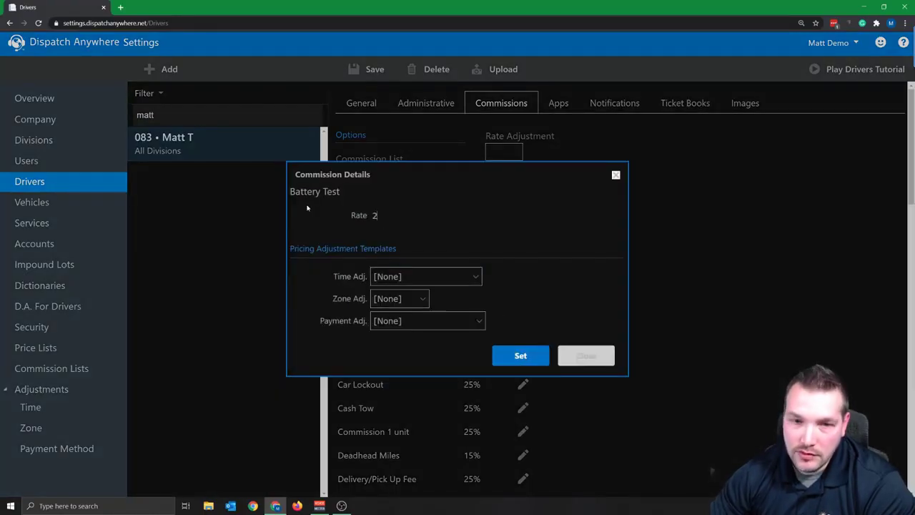
{"action": "left_click", "coordinate": [520, 353]}
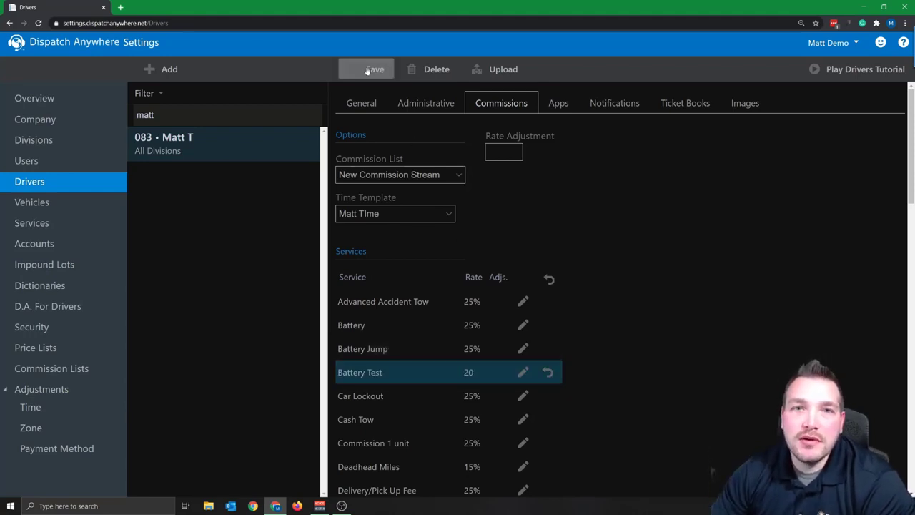
{"action": "left_click", "coordinate": [367, 70]}
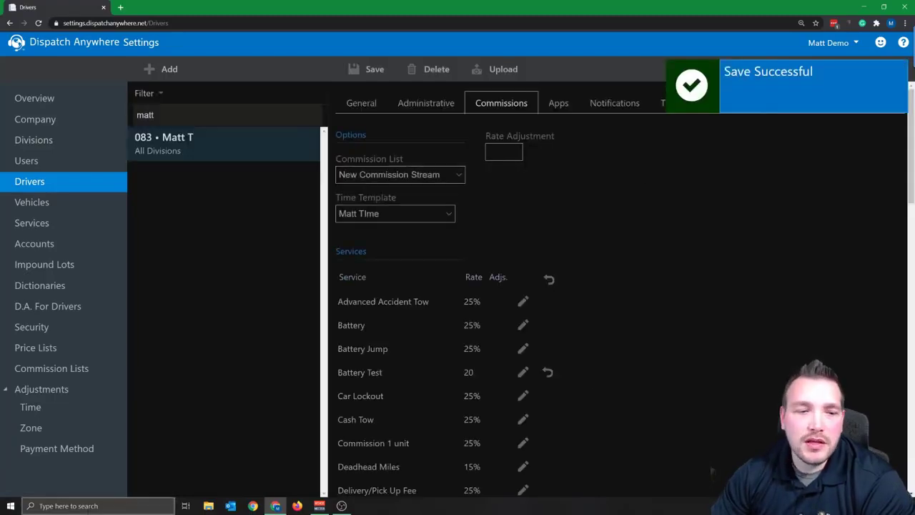
{"action": "left_click", "coordinate": [88, 510]}
Launch the Dispatch Anywhere desktop app, maximize the login window, and sign in with username and password
{"action": "type", "text": "dis"}
{"action": "key", "text": "Return"}
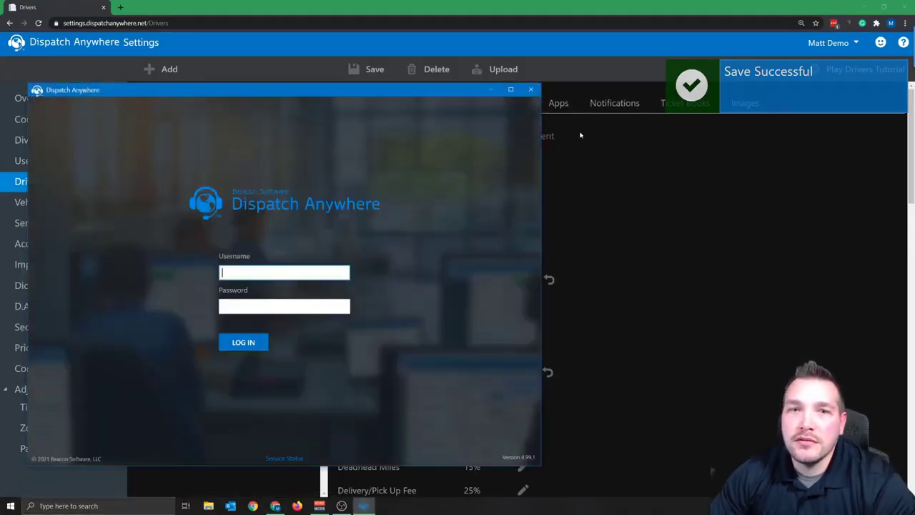
{"action": "left_click", "coordinate": [512, 89]}
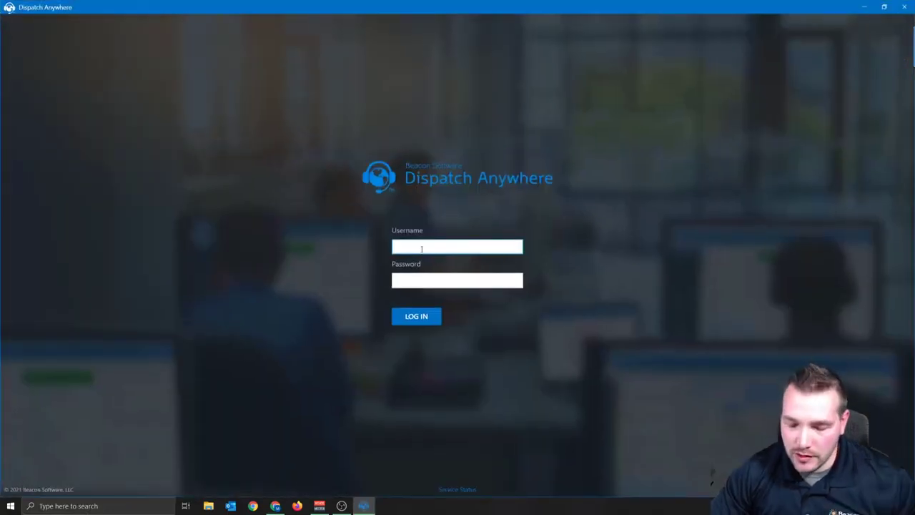
{"action": "type", "text": "11903"}
{"action": "type", "text": "••••"}
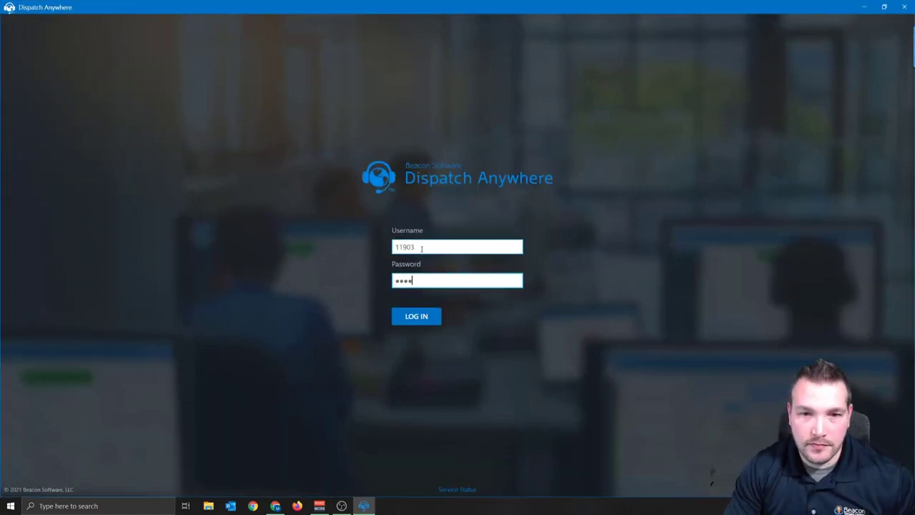
{"action": "key", "text": "Return"}
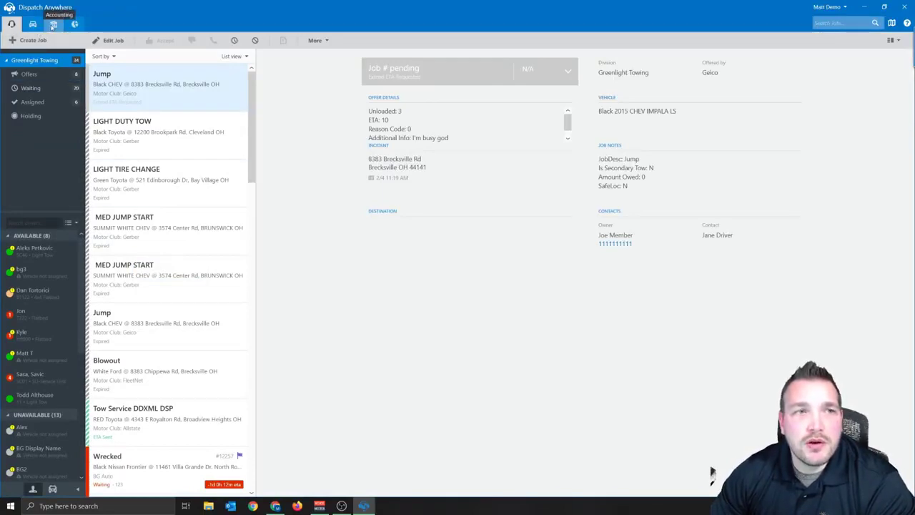
From the Accounting overview, calculate commissions for this month's finished invoices
{"action": "left_click", "coordinate": [54, 25]}
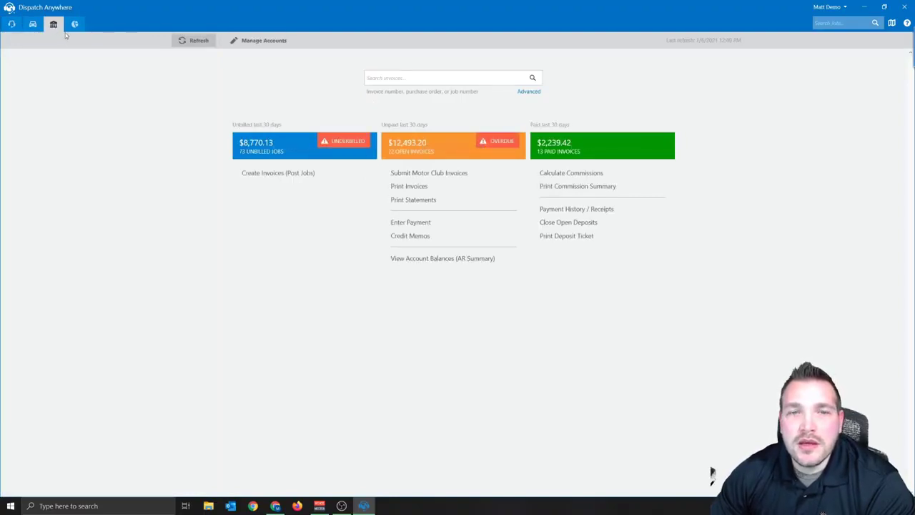
{"action": "left_click", "coordinate": [262, 178]}
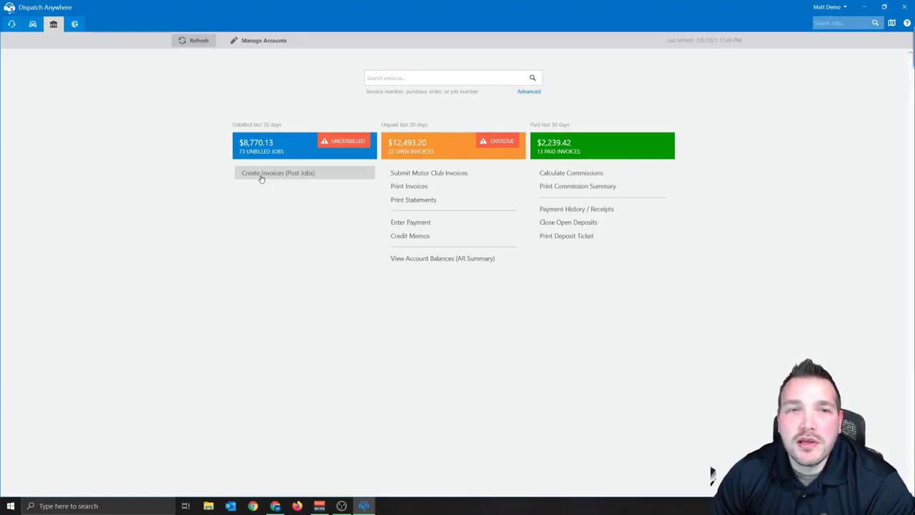
{"action": "left_click", "coordinate": [555, 177]}
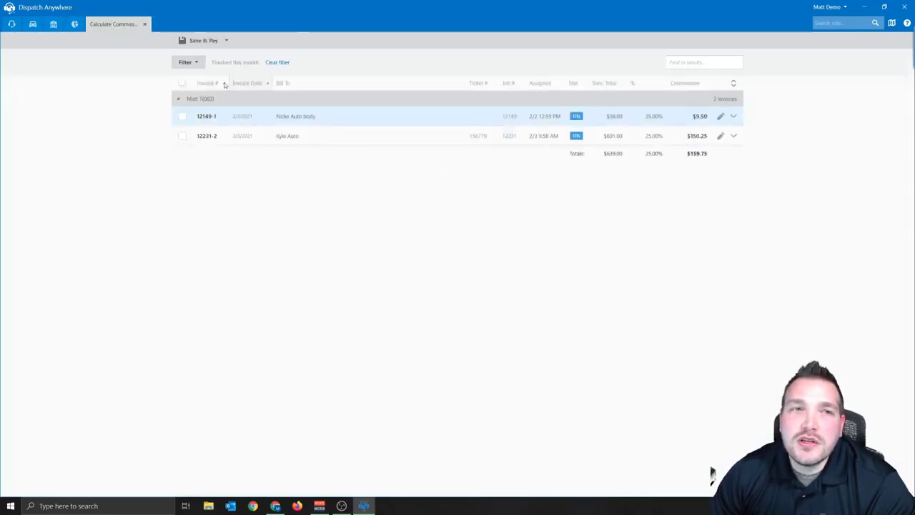
Filter commissions to the driver's jobs finished This Month, showing two invoices totalling $159.75
{"action": "left_click", "coordinate": [194, 66]}
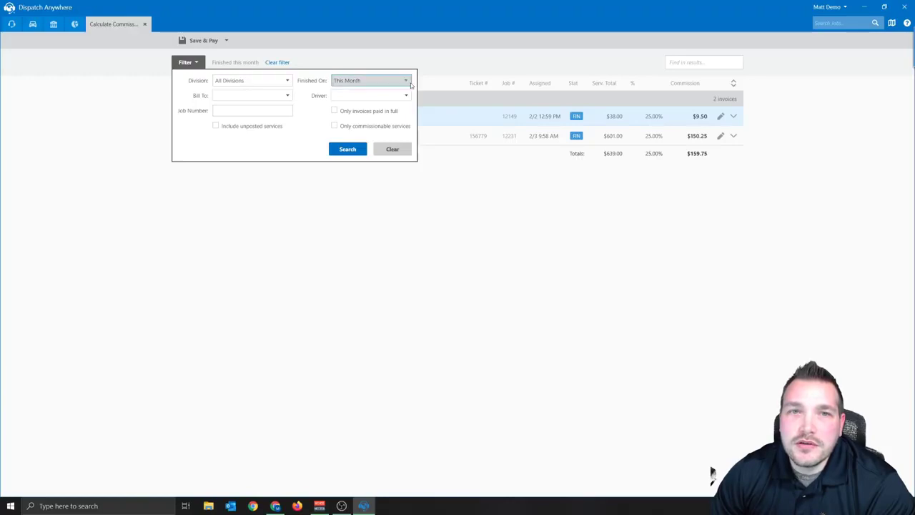
{"action": "left_click", "coordinate": [410, 83]}
{"action": "left_click", "coordinate": [189, 62]}
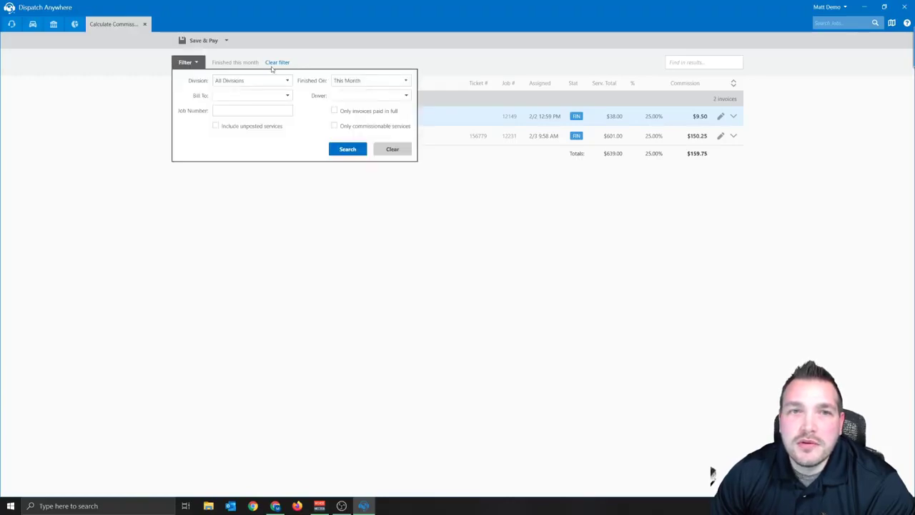
{"action": "left_click", "coordinate": [402, 81]}
{"action": "left_click", "coordinate": [343, 206]}
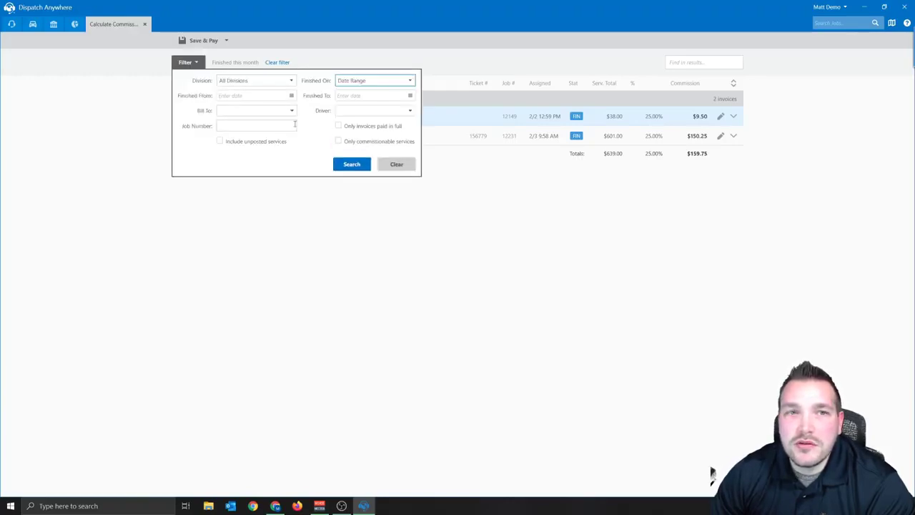
{"action": "left_click", "coordinate": [379, 81]}
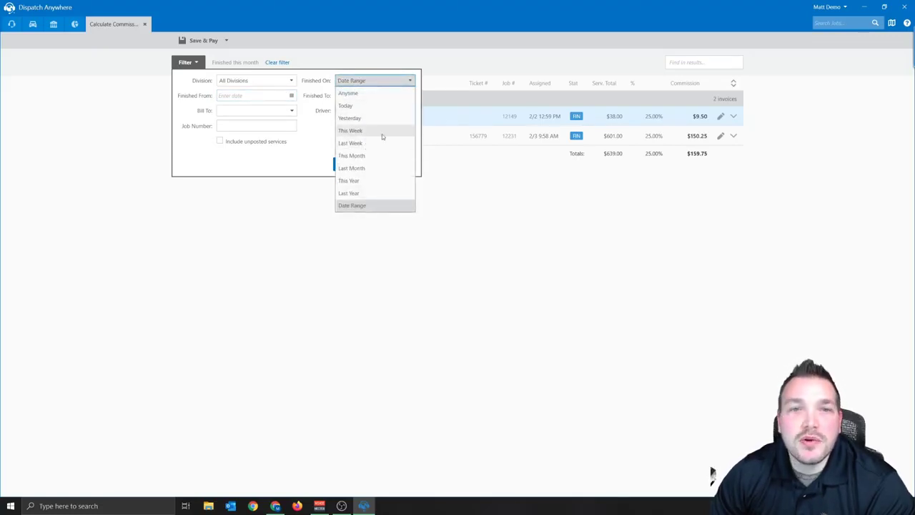
{"action": "left_click", "coordinate": [360, 156]}
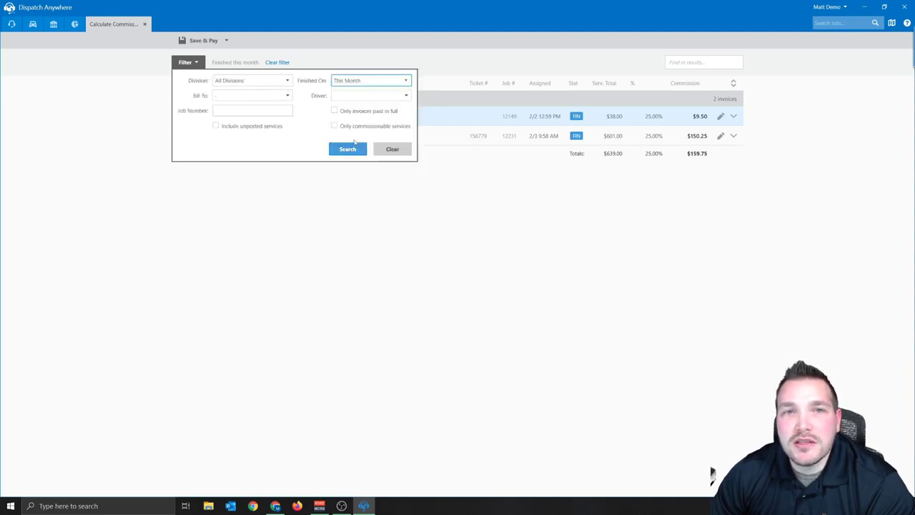
{"action": "left_click", "coordinate": [355, 96]}
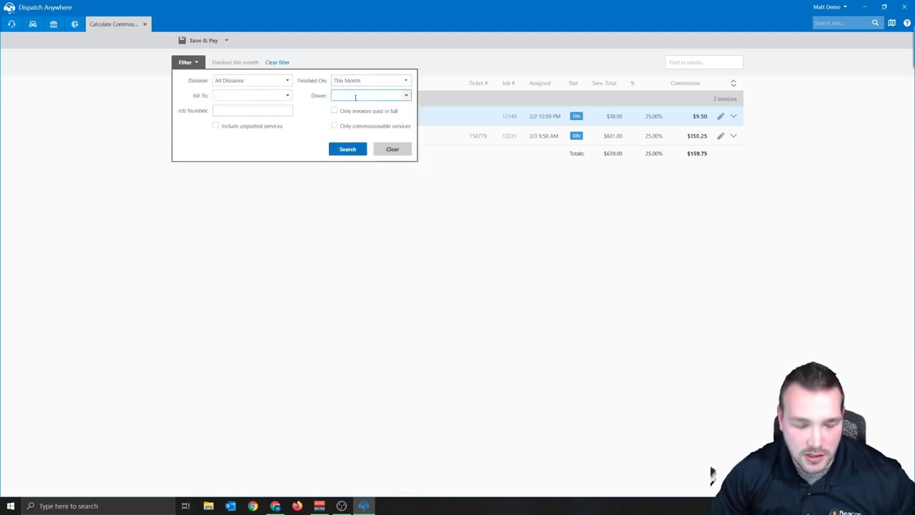
{"action": "type", "text": "Matt T"}
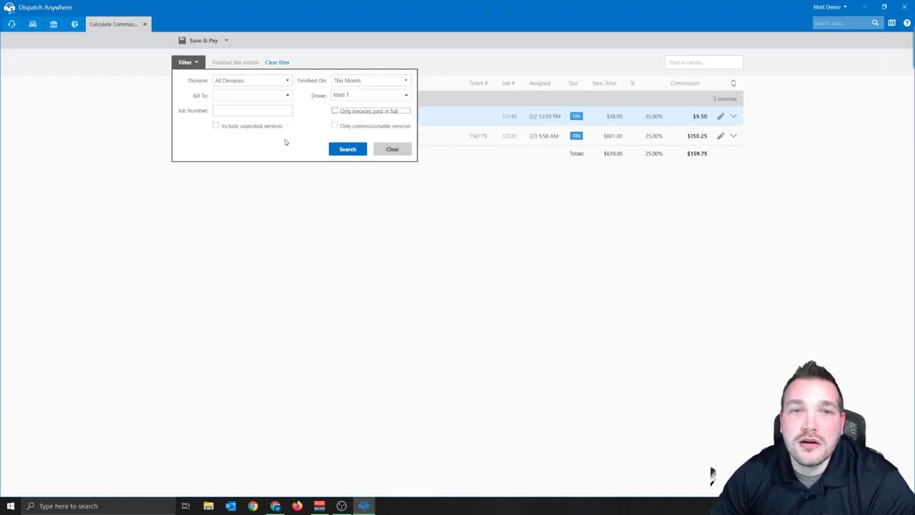
{"action": "left_click", "coordinate": [347, 149]}
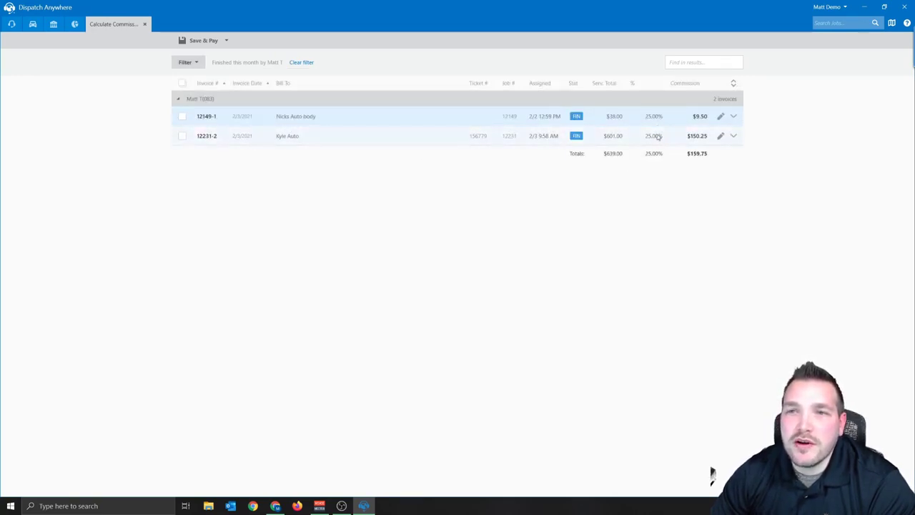
On invoice 12231-2, set the Mileage rate to 30 % and override its commission to 100.00
{"action": "left_click", "coordinate": [733, 116]}
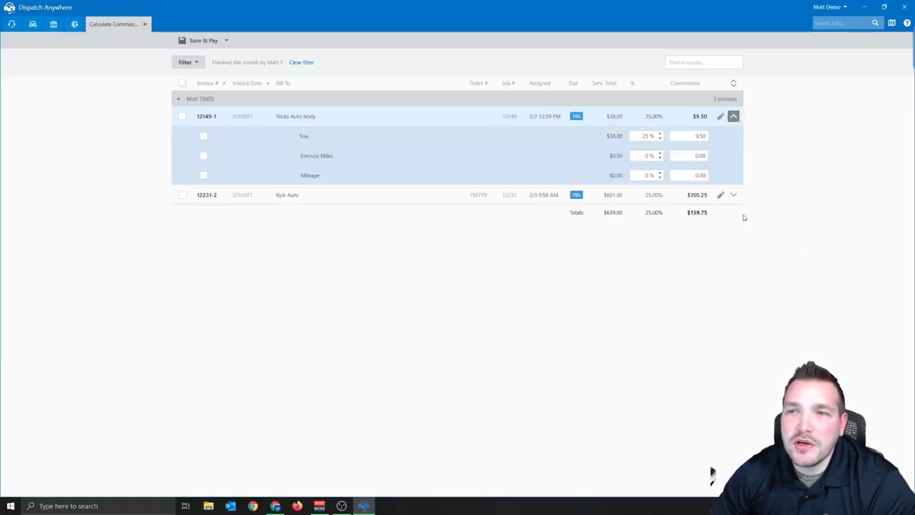
{"action": "left_click", "coordinate": [732, 195]}
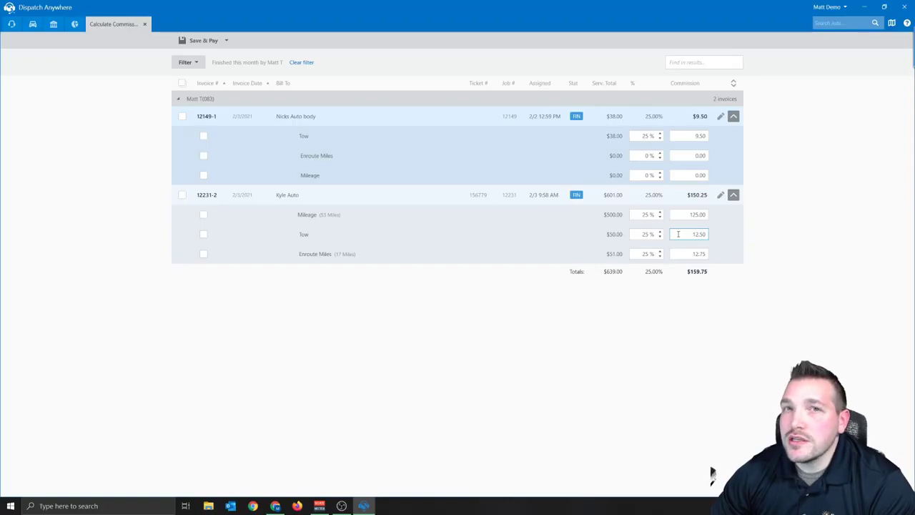
{"action": "left_click", "coordinate": [644, 217]}
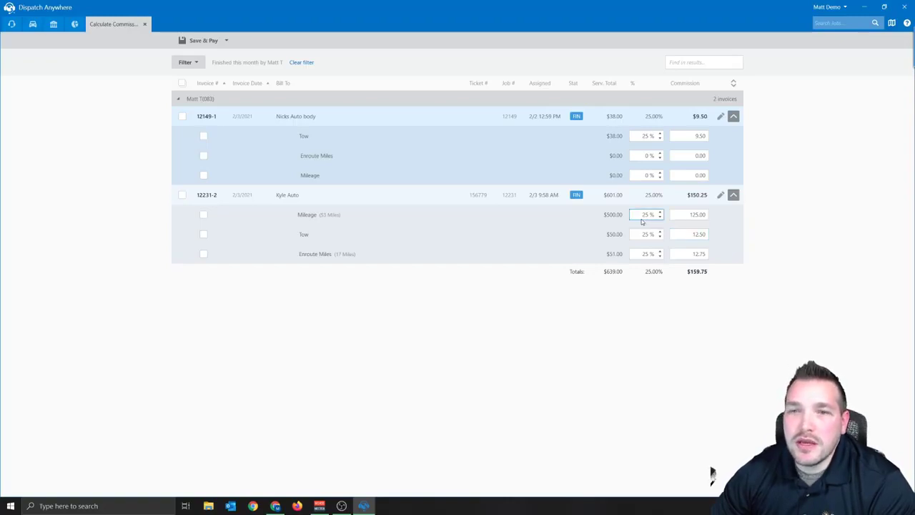
{"action": "type", "text": "30"}
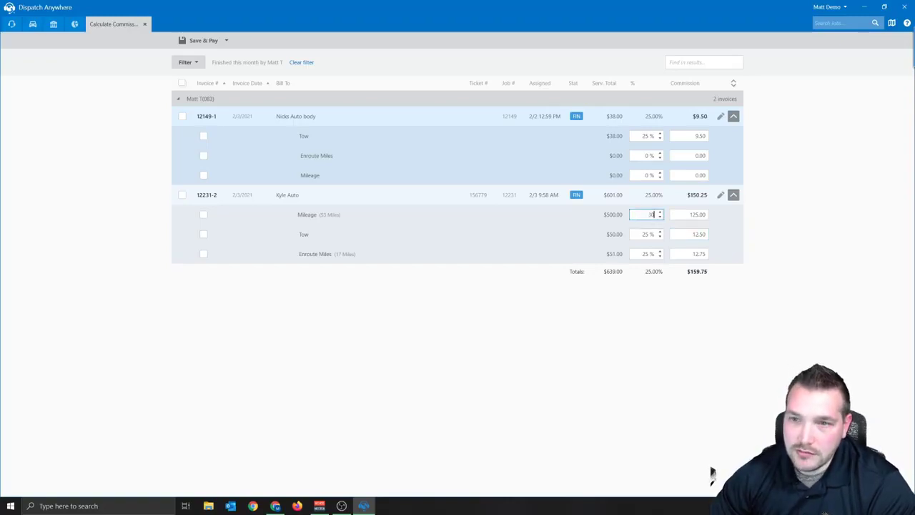
{"action": "key", "text": "Tab"}
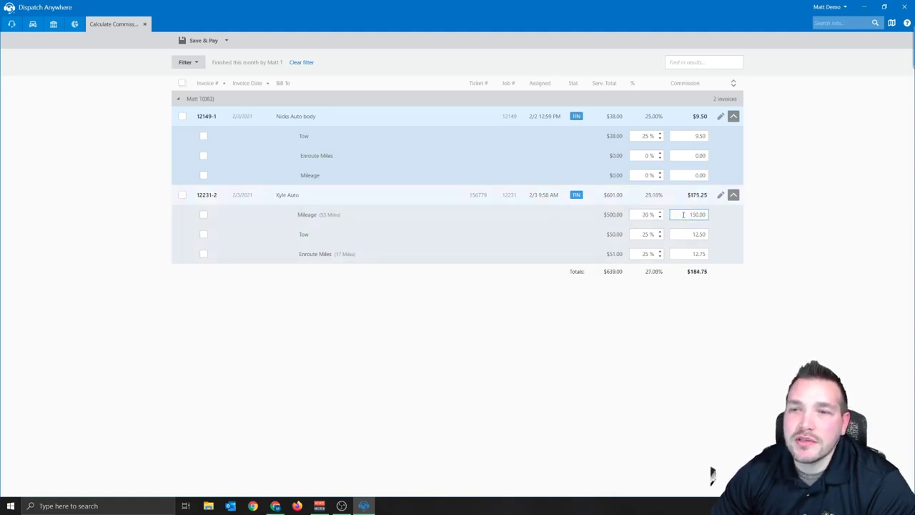
{"action": "left_click_drag", "start_coordinate": [682, 214], "coordinate": [746, 208]}
{"action": "type", "text": "100"}
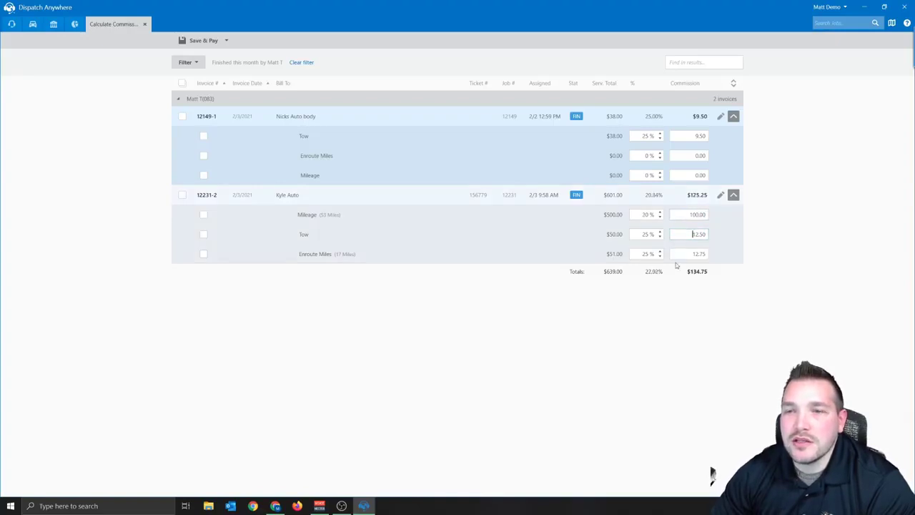
{"action": "left_click", "coordinate": [645, 218]}
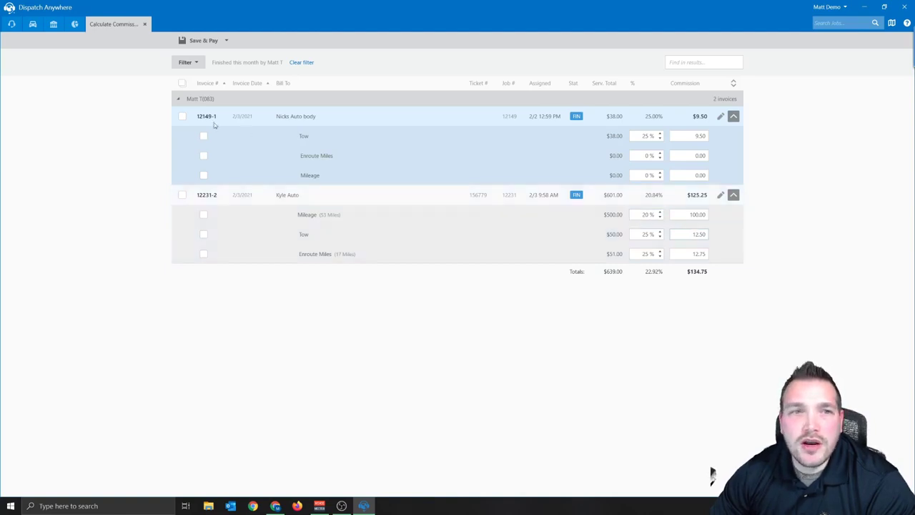
Pay out invoices 12149-1 and 12231-2 with a 2/12/2021 pay date
{"action": "left_click", "coordinate": [182, 116]}
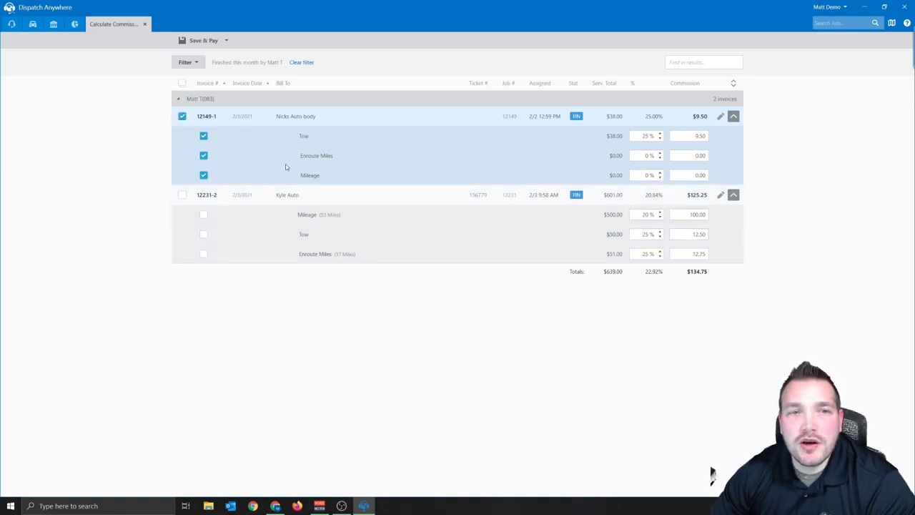
{"action": "left_click", "coordinate": [182, 195]}
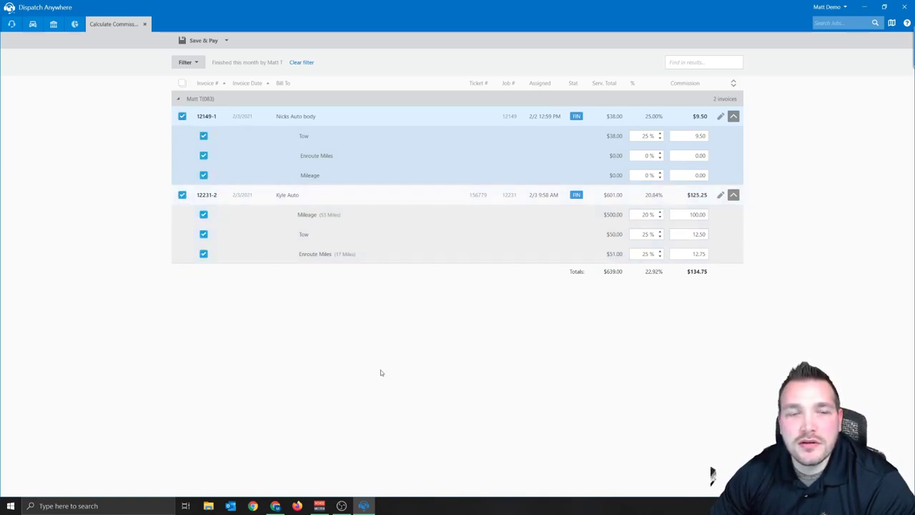
{"action": "left_click", "coordinate": [202, 41]}
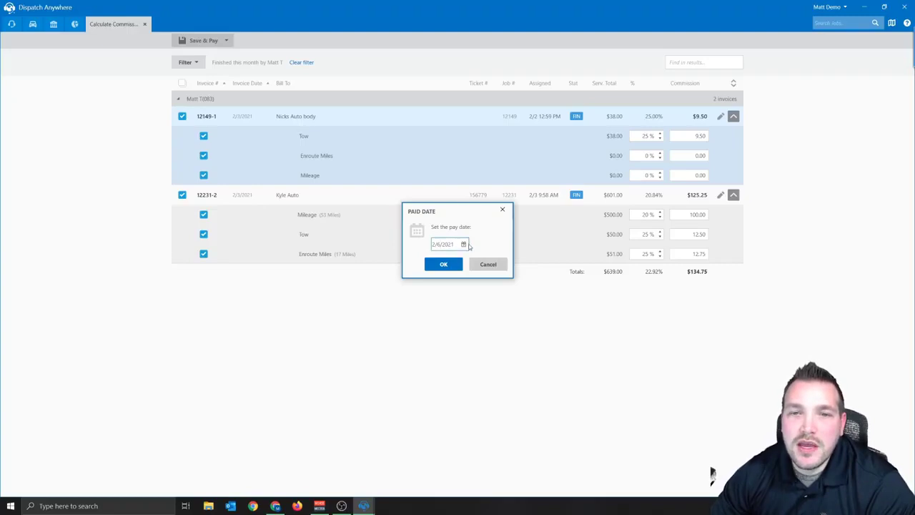
{"action": "left_click", "coordinate": [464, 244]}
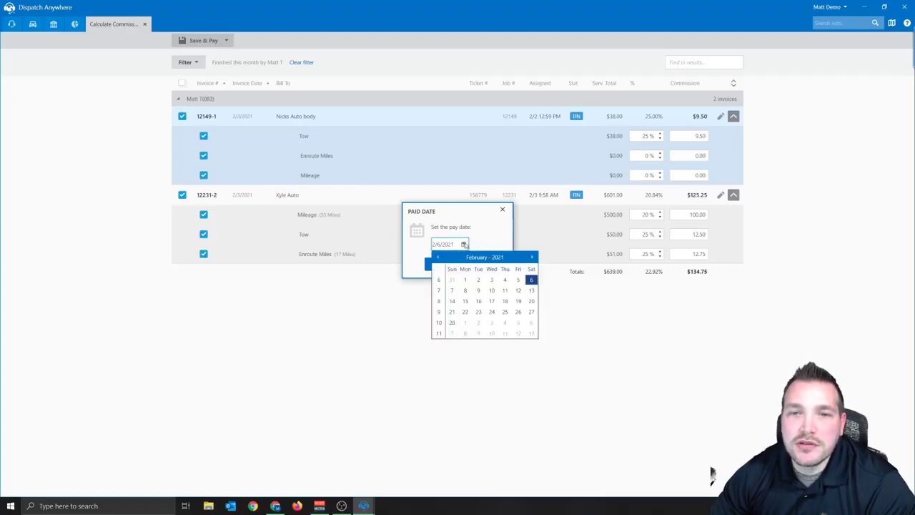
{"action": "left_click", "coordinate": [519, 291]}
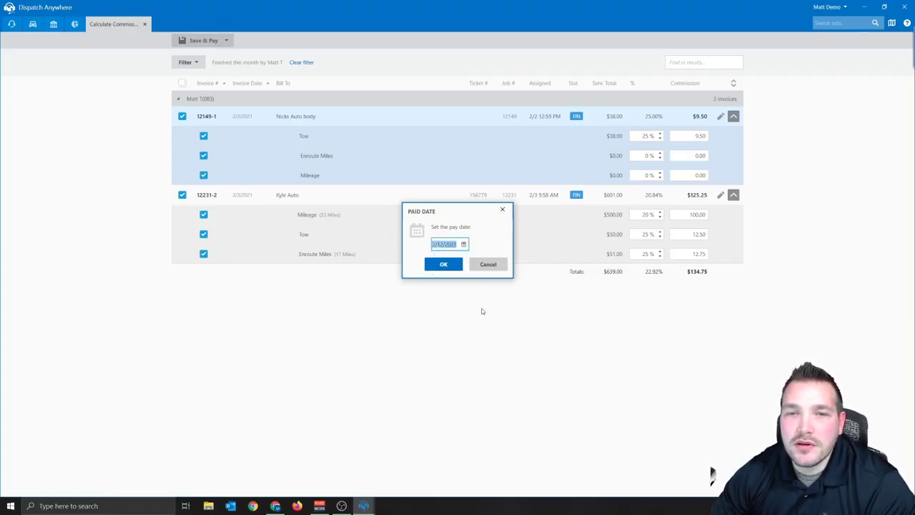
{"action": "left_click", "coordinate": [442, 265]}
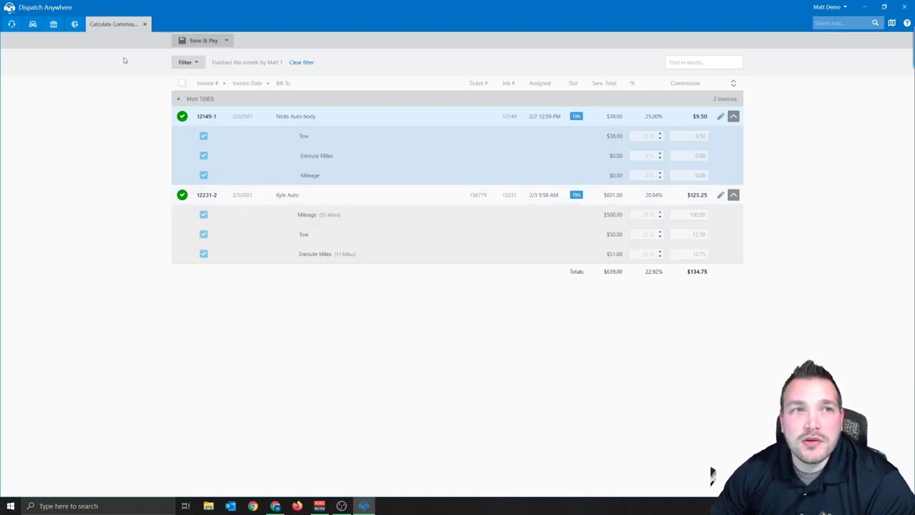
Run the Accounting Commission details report for pay dates 2/12/2021 through 2/12/2021
{"action": "left_click", "coordinate": [75, 25]}
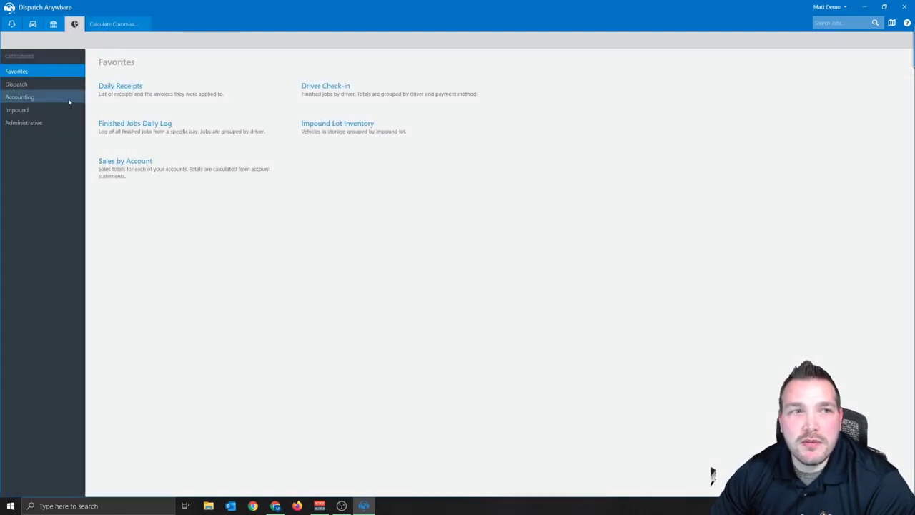
{"action": "left_click", "coordinate": [25, 99]}
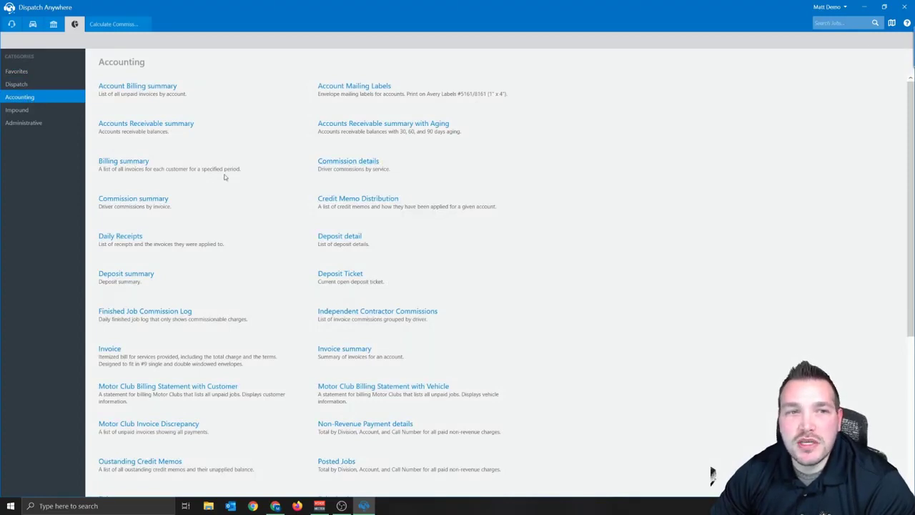
{"action": "left_click", "coordinate": [349, 163]}
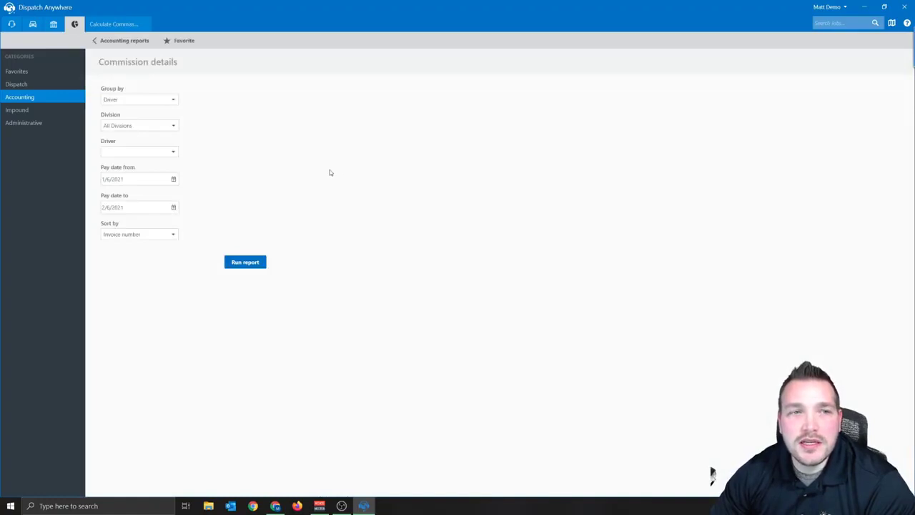
{"action": "left_click", "coordinate": [155, 178]}
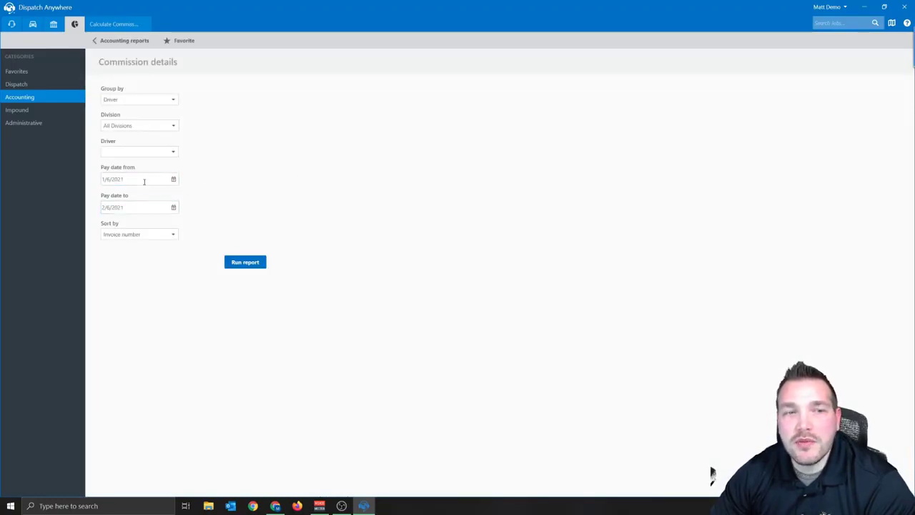
{"action": "left_click", "coordinate": [173, 179]}
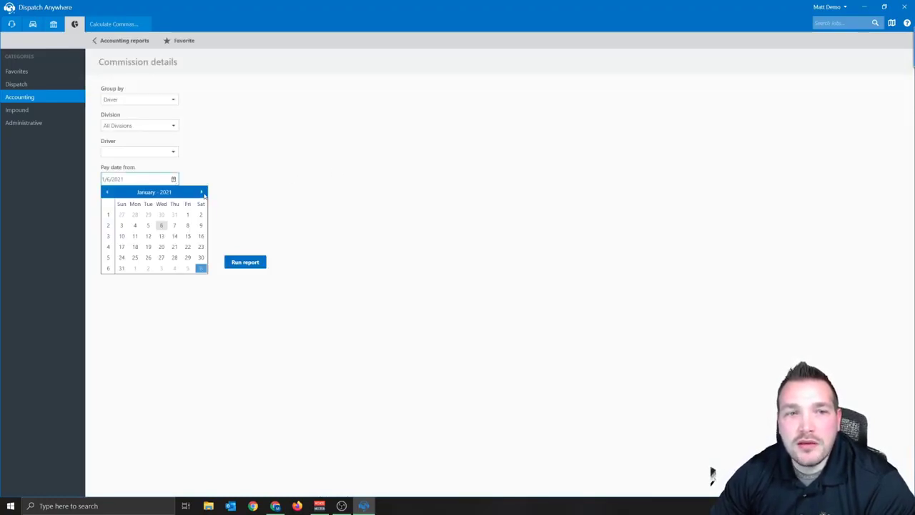
{"action": "left_click", "coordinate": [201, 192]}
{"action": "left_click", "coordinate": [188, 225]}
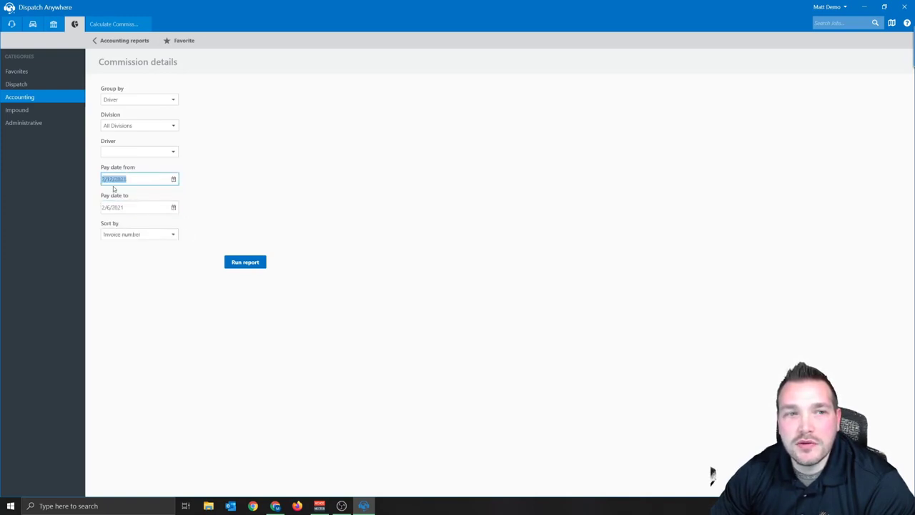
{"action": "left_click", "coordinate": [173, 207]}
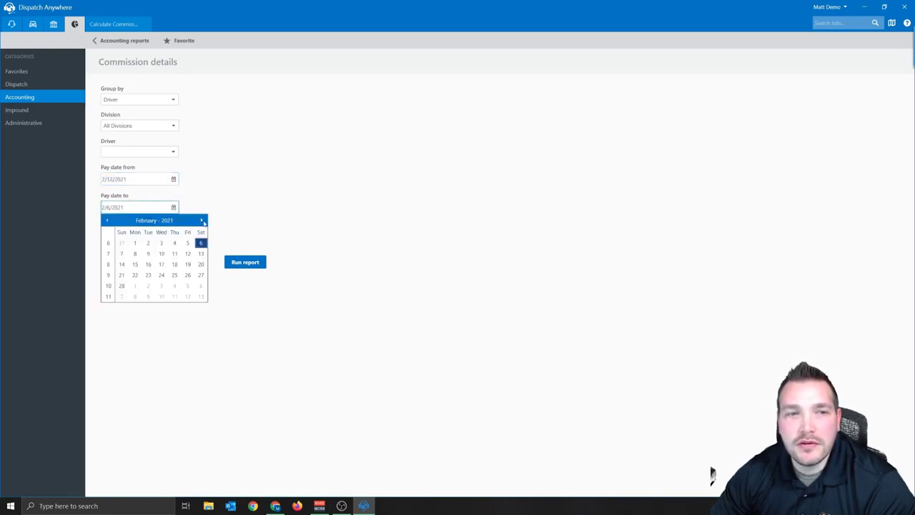
{"action": "left_click", "coordinate": [188, 255]}
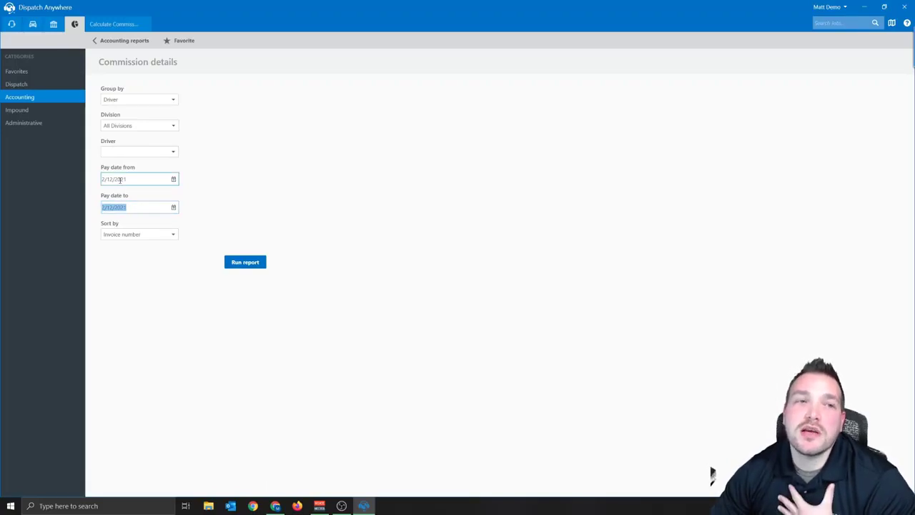
{"action": "left_click", "coordinate": [244, 263]}
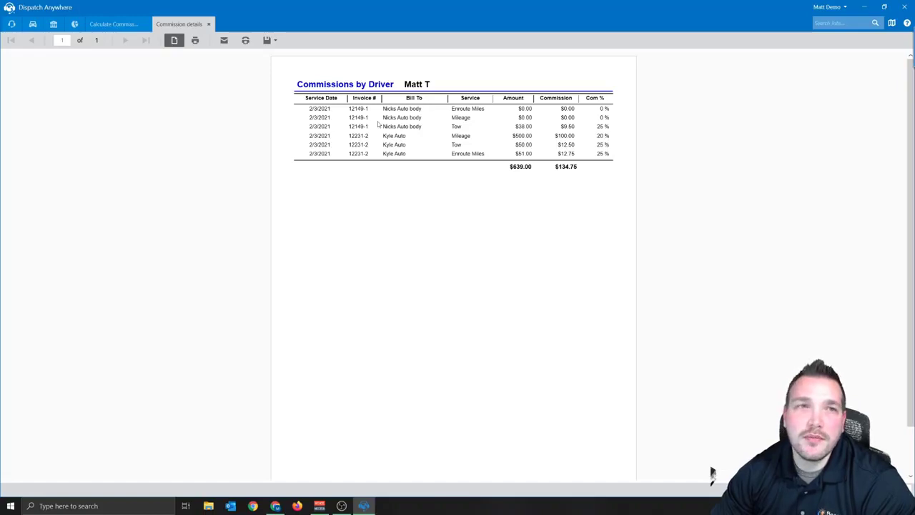
Close the details report and run the Commission summary report for pay date 2/12/2021
{"action": "left_click", "coordinate": [208, 23]}
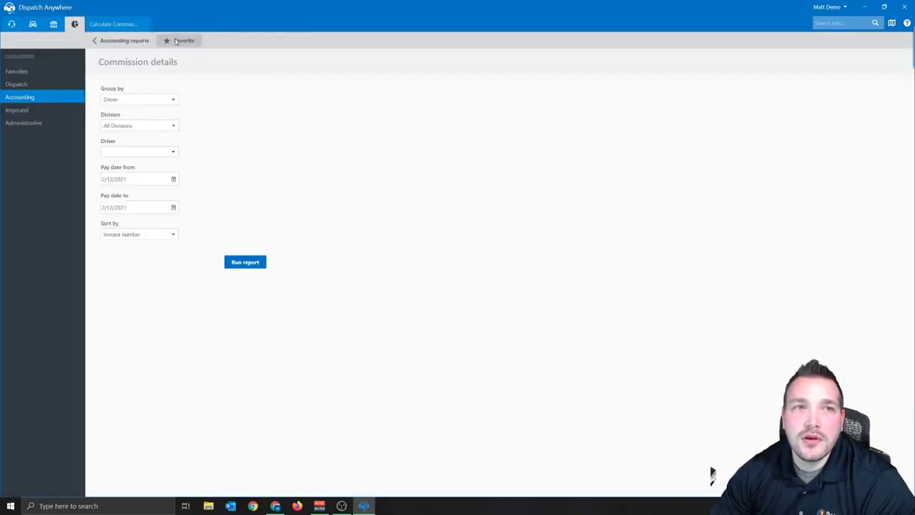
{"action": "left_click", "coordinate": [107, 41]}
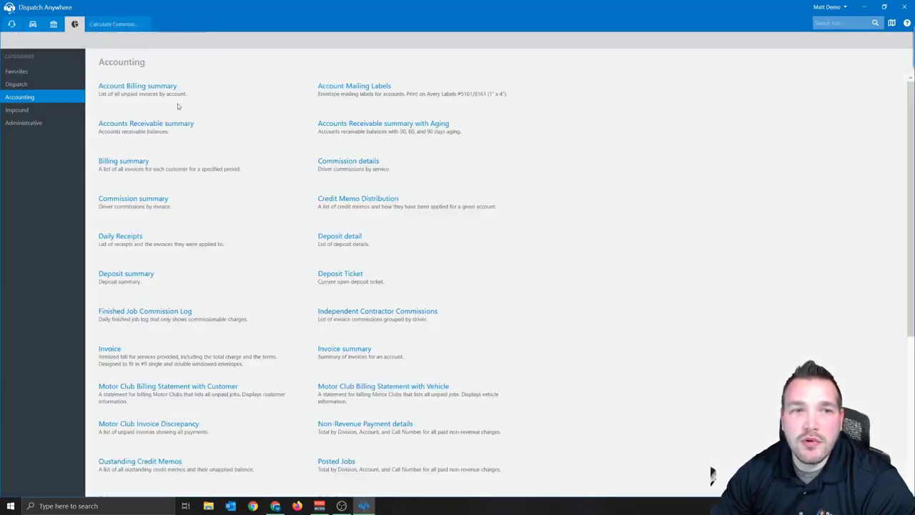
{"action": "left_click", "coordinate": [133, 200]}
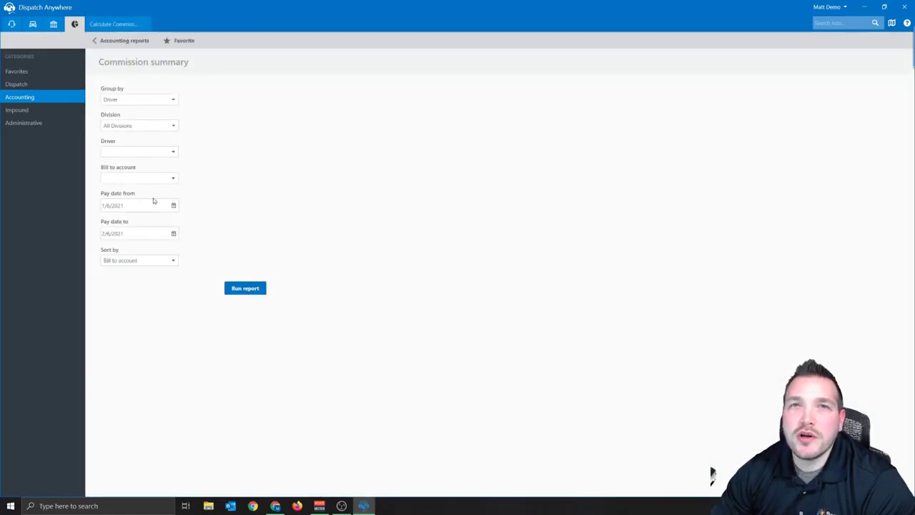
{"action": "left_click", "coordinate": [153, 203]}
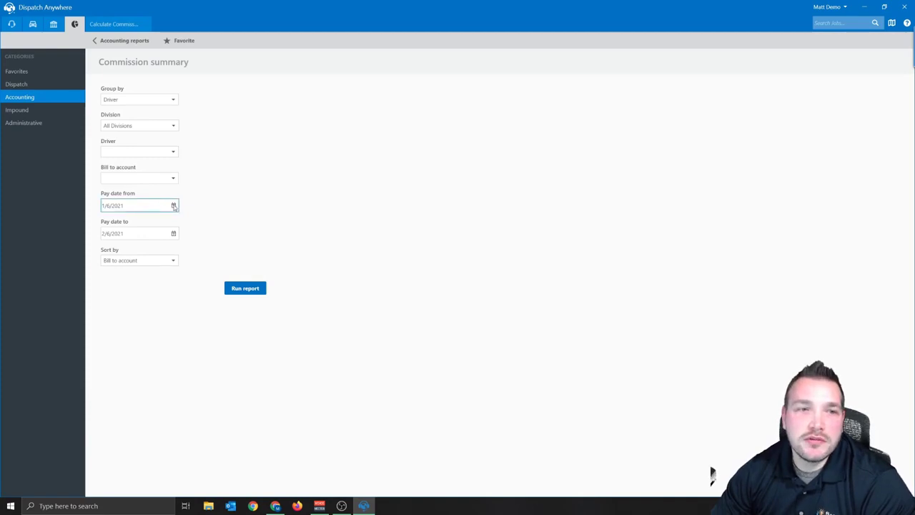
{"action": "left_click", "coordinate": [173, 205]}
{"action": "left_click", "coordinate": [187, 252]}
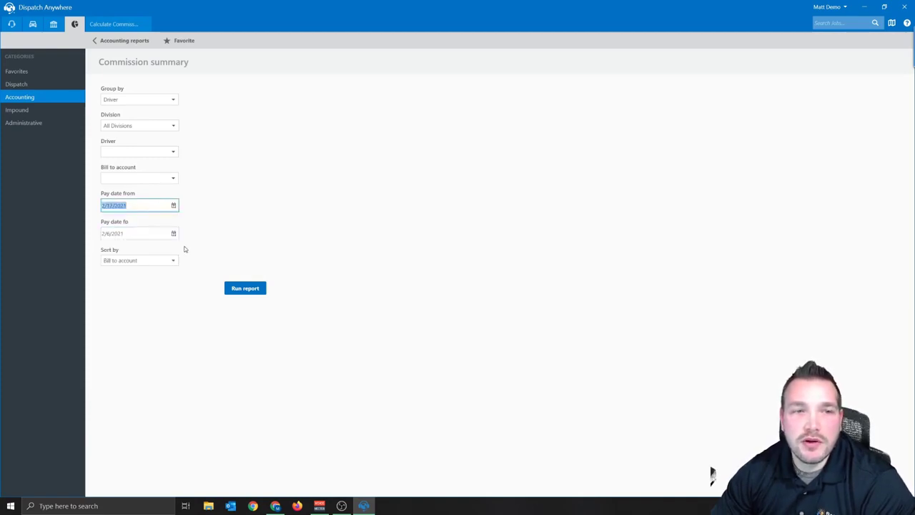
{"action": "left_click", "coordinate": [173, 233]}
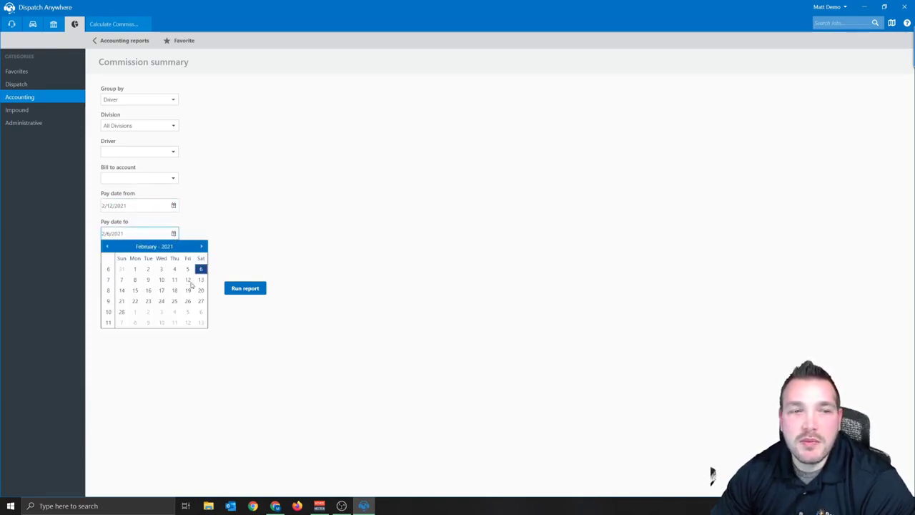
{"action": "left_click", "coordinate": [188, 279]}
{"action": "left_click", "coordinate": [236, 288]}
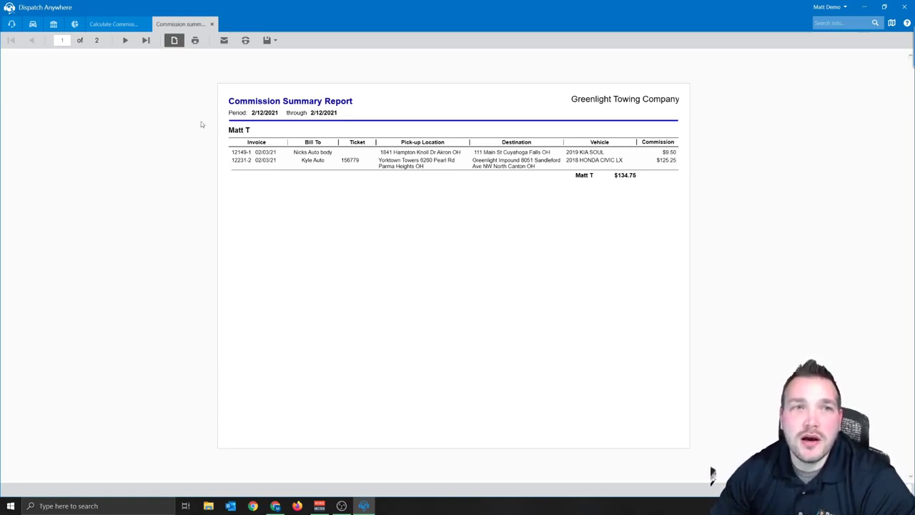
Review the summary report's second page, close it, and return to Calculate Commissions
{"action": "left_click", "coordinate": [125, 40]}
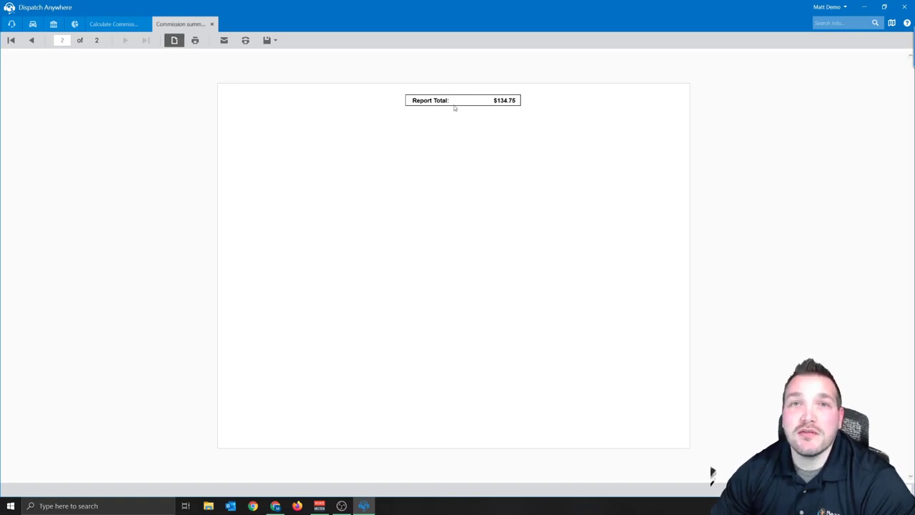
{"action": "left_click", "coordinate": [212, 24]}
{"action": "left_click", "coordinate": [131, 24]}
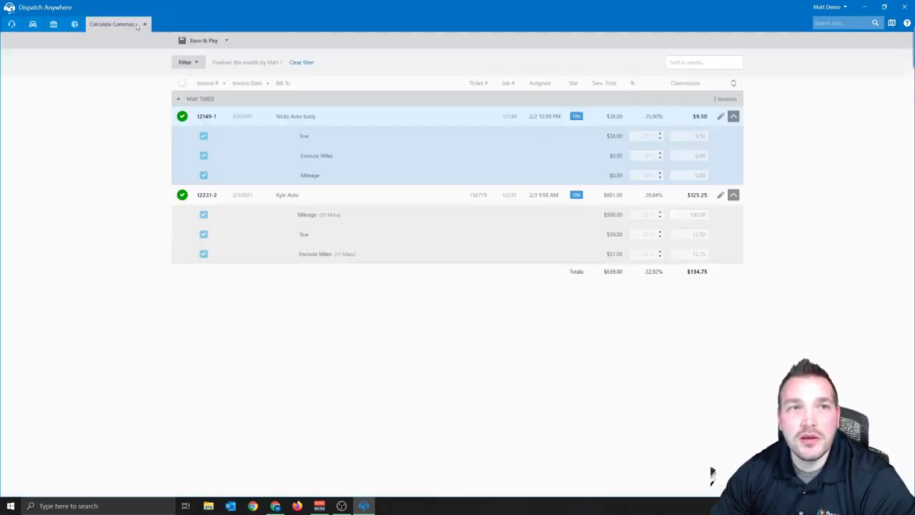
Close the Calculate Commissions tab and go to the Accounting dashboard
{"action": "left_click", "coordinate": [145, 24]}
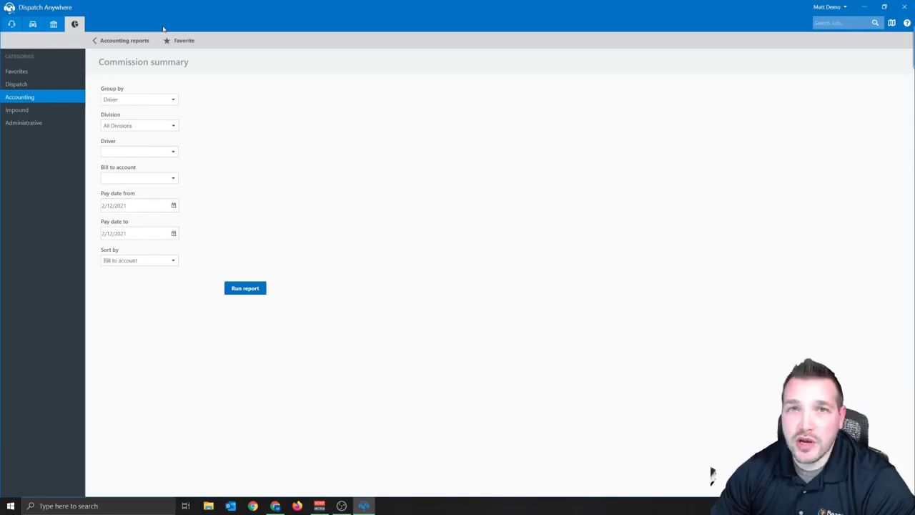
{"action": "left_click", "coordinate": [51, 26]}
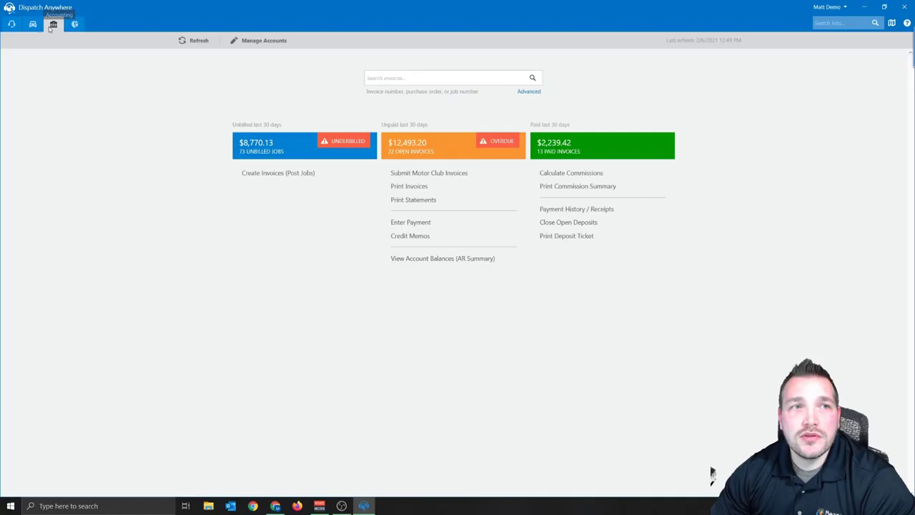
In Create Invoices, filter unbilled jobs to those finished This Week
{"action": "left_click", "coordinate": [266, 178]}
{"action": "left_click", "coordinate": [202, 65]}
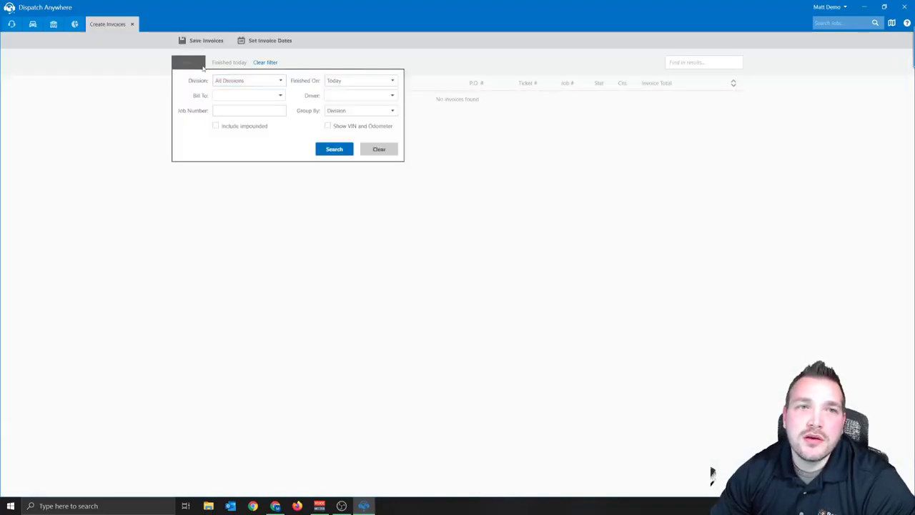
{"action": "left_click", "coordinate": [347, 82]}
{"action": "left_click", "coordinate": [349, 130]}
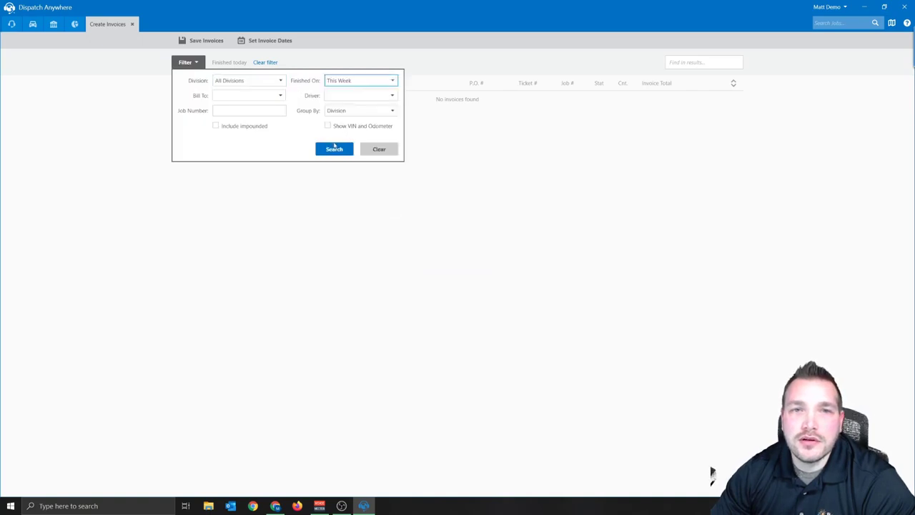
{"action": "left_click", "coordinate": [334, 148]}
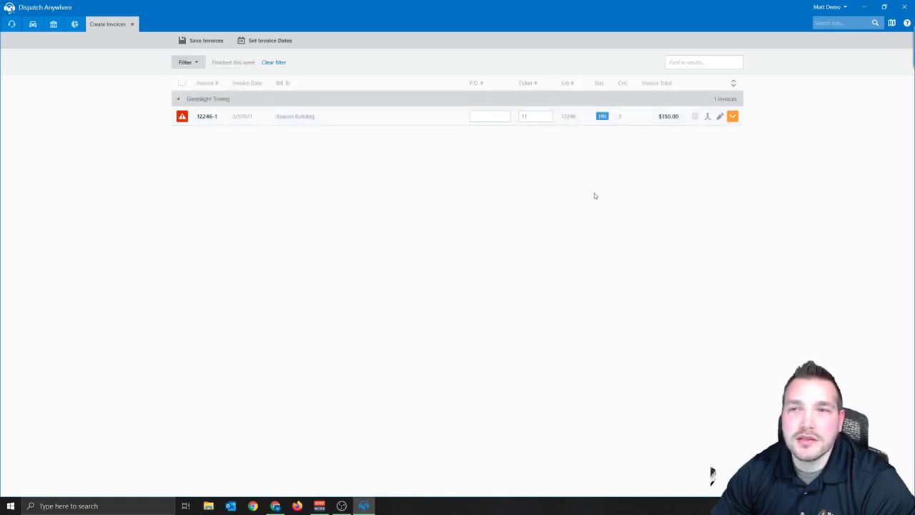
Open job 12246 for editing and check its assigned driver
{"action": "left_click", "coordinate": [720, 116]}
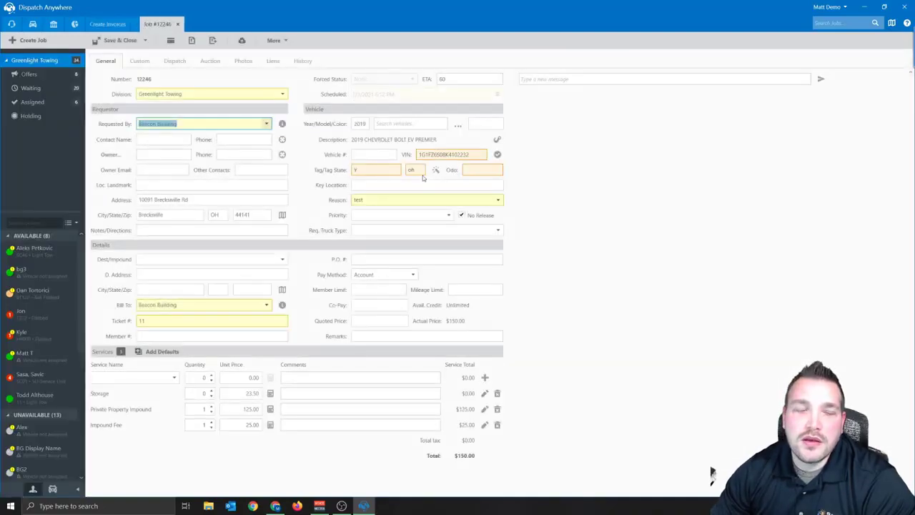
{"action": "left_click", "coordinate": [175, 62]}
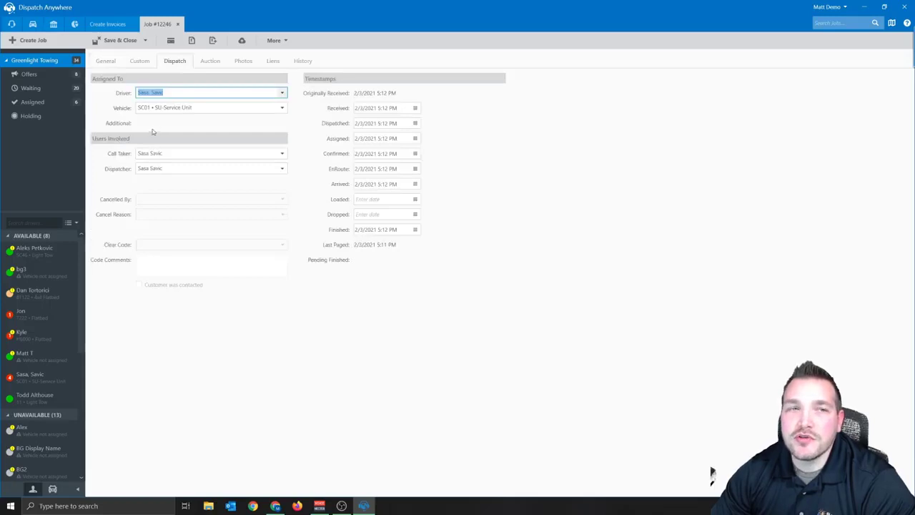
{"action": "left_click", "coordinate": [105, 62]}
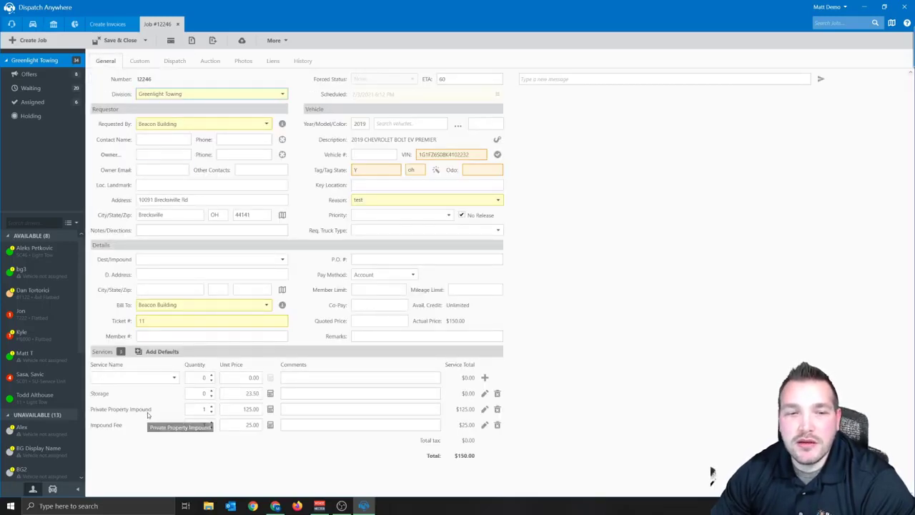
{"action": "left_click", "coordinate": [138, 377]}
Add a second Private Property Impound service to job 12246
{"action": "type", "text": "Private Property Impound"}
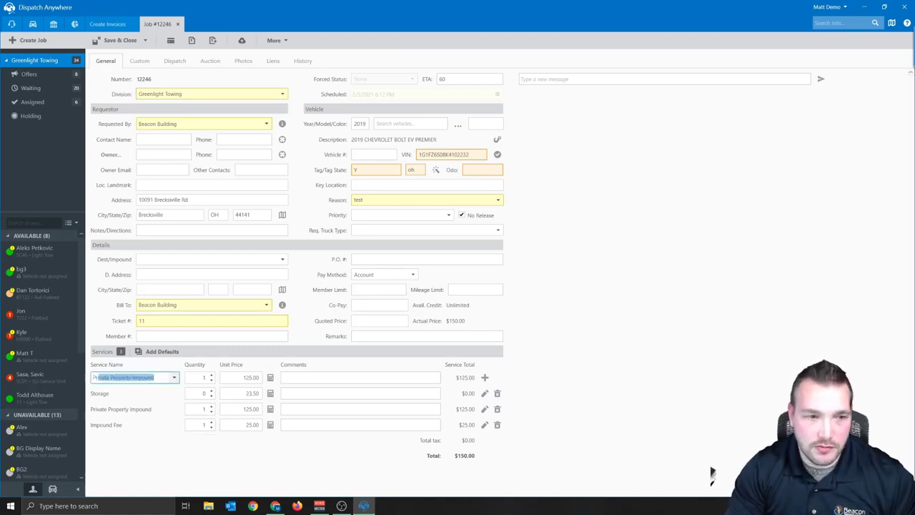
{"action": "key", "text": "Tab"}
{"action": "left_click", "coordinate": [485, 378]}
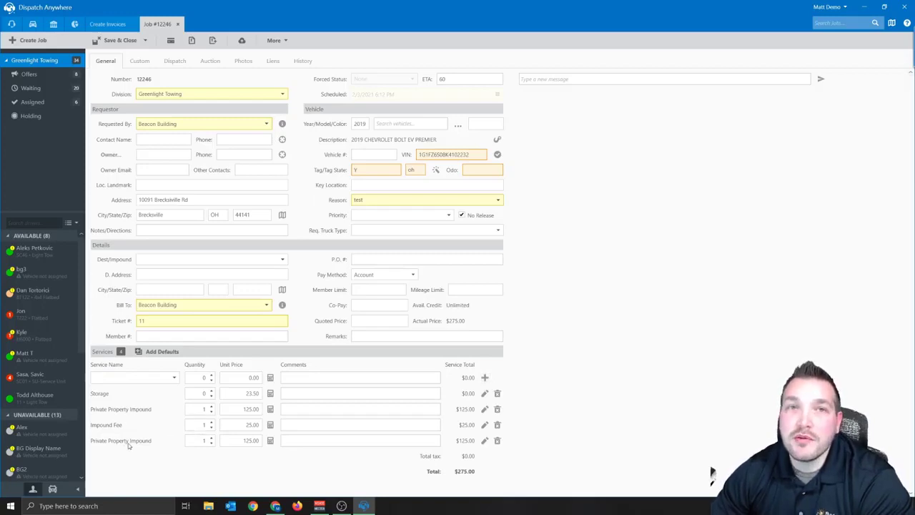
Assign the driver as commission driver on the first Private Property Impound service
{"action": "left_click", "coordinate": [484, 410]}
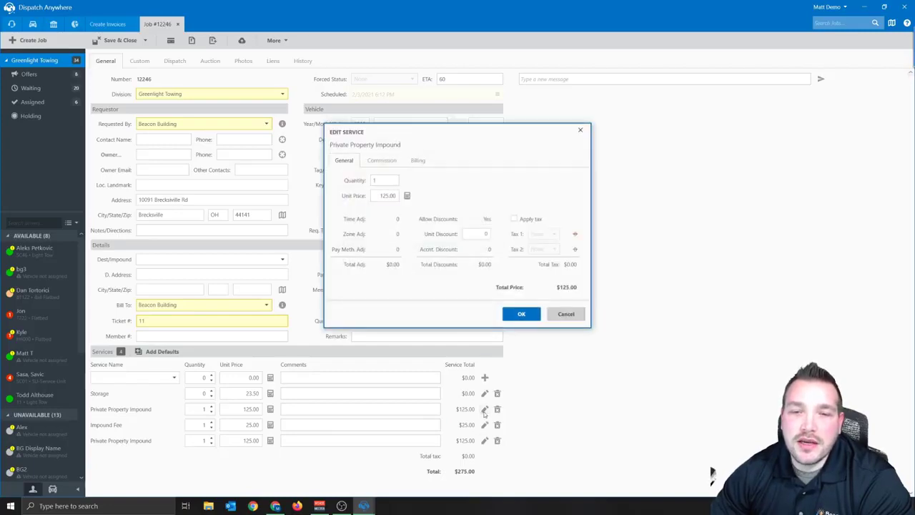
{"action": "left_click", "coordinate": [382, 162]}
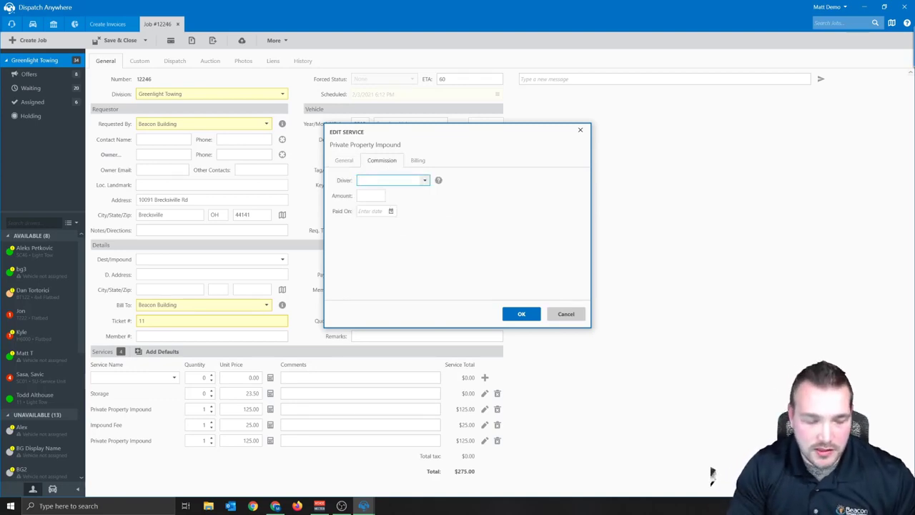
{"action": "type", "text": "Matt T"}
{"action": "key", "text": "Tab"}
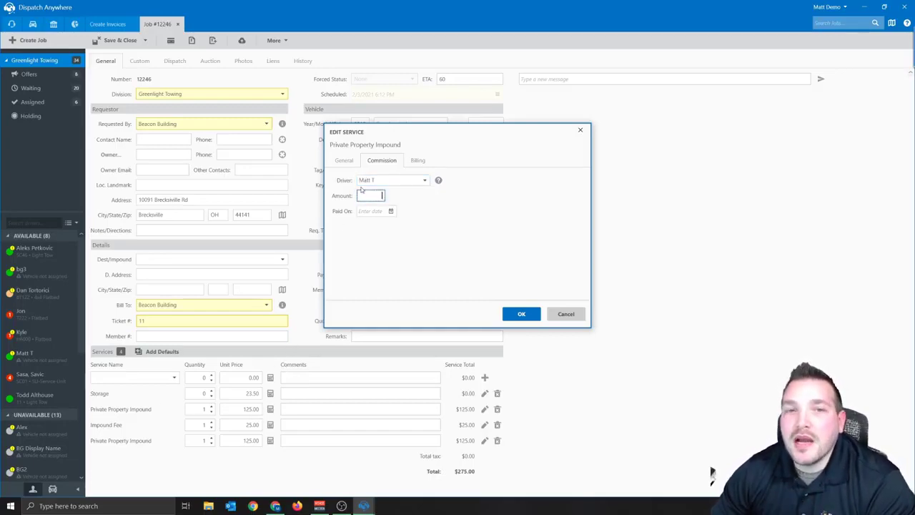
{"action": "left_click", "coordinate": [366, 211]}
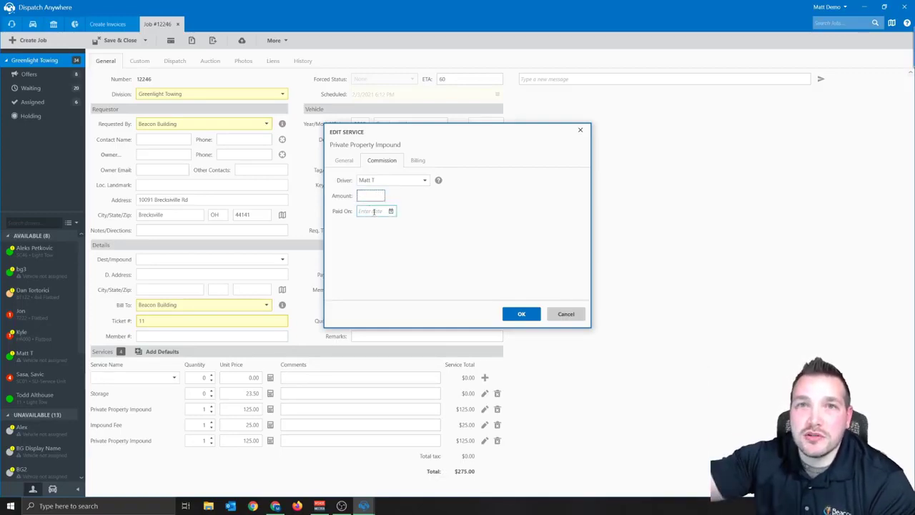
{"action": "left_click", "coordinate": [523, 314]}
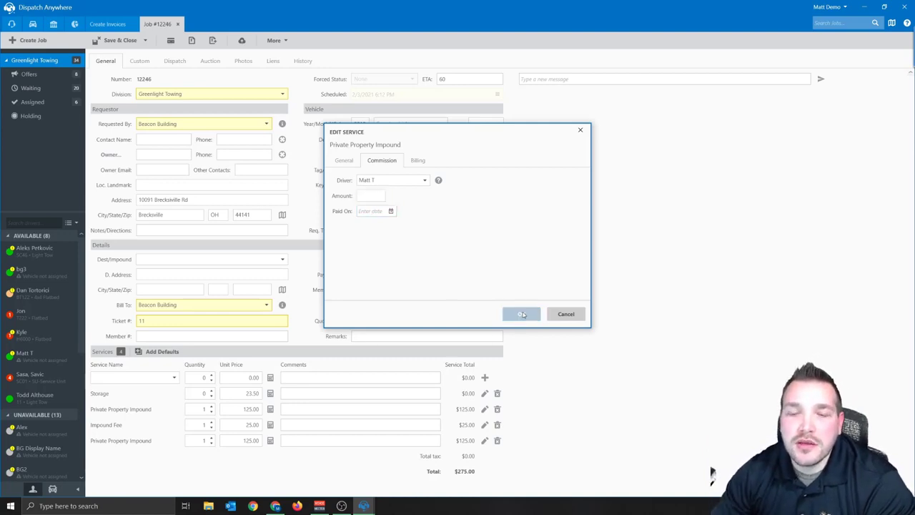
{"action": "mouse_move", "coordinate": [437, 412]}
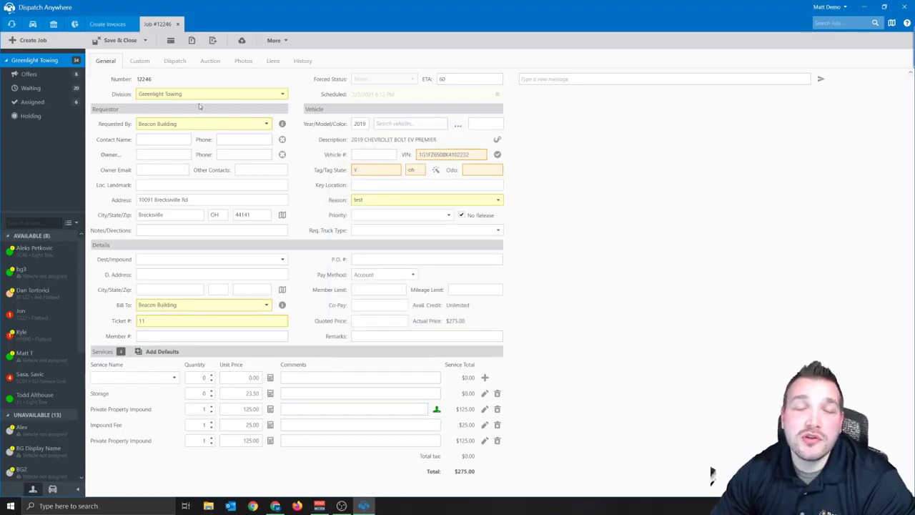
Assign a different commission driver to the second Private Property Impound service
{"action": "left_click", "coordinate": [175, 61]}
{"action": "left_click", "coordinate": [111, 62]}
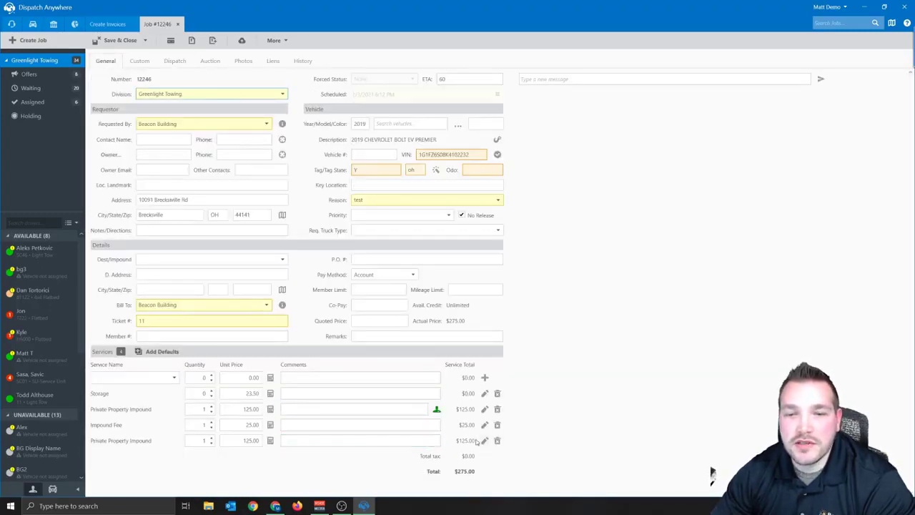
{"action": "left_click", "coordinate": [485, 441]}
{"action": "left_click", "coordinate": [381, 175]}
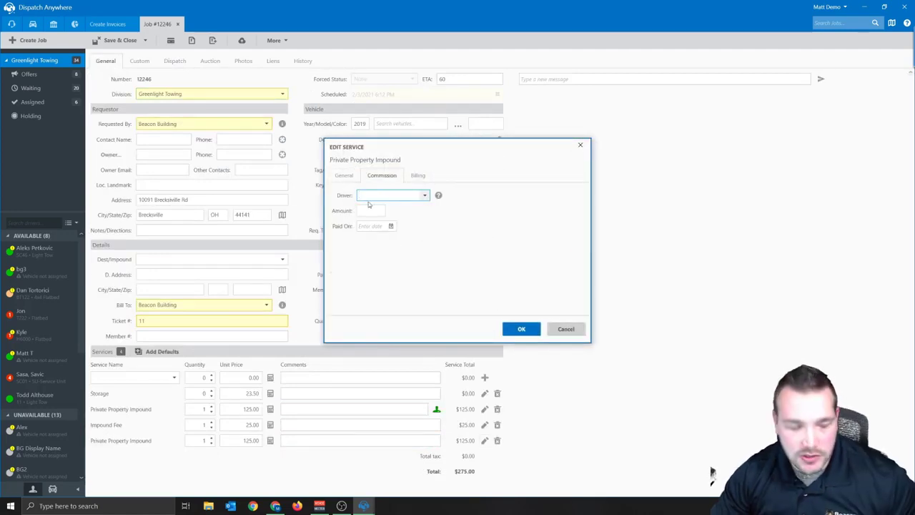
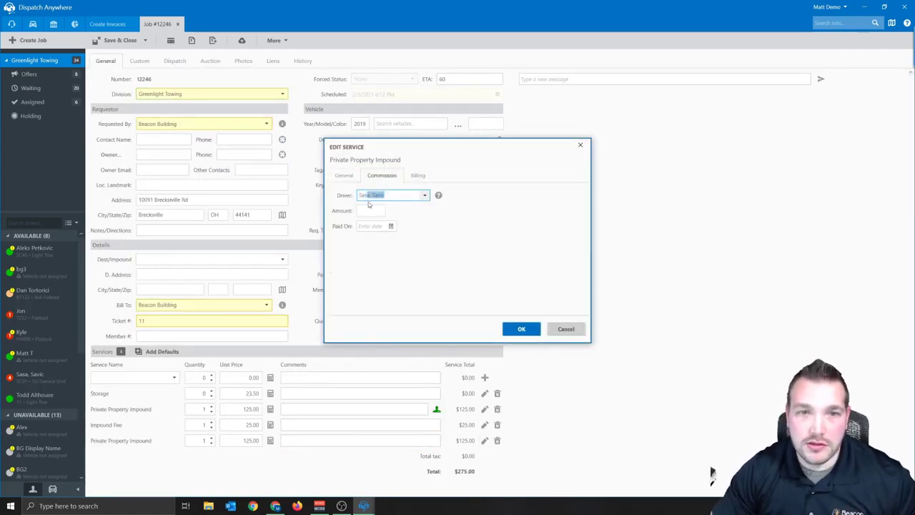
{"action": "key", "text": "Tab"}
{"action": "left_click", "coordinate": [521, 329]}
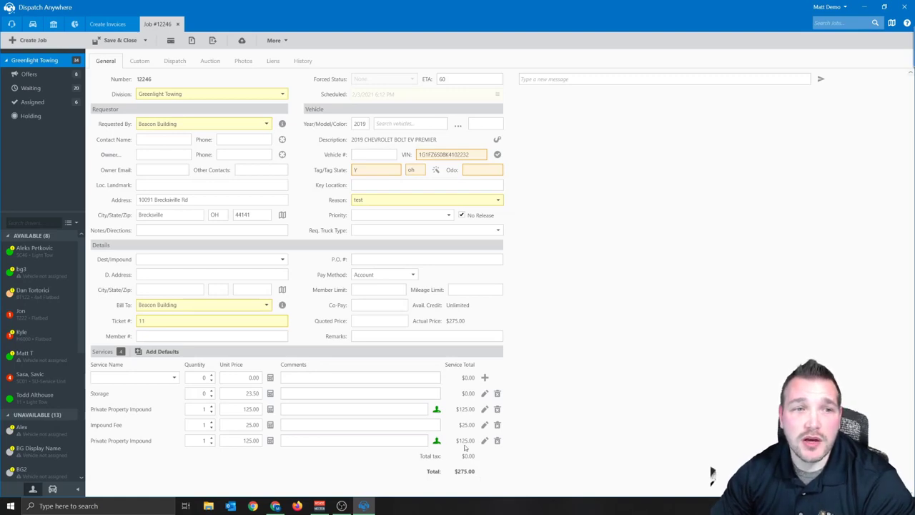
Verify the first impound's commission driver, then close job 12246, answering No to Save Changes
{"action": "left_click", "coordinate": [485, 409]}
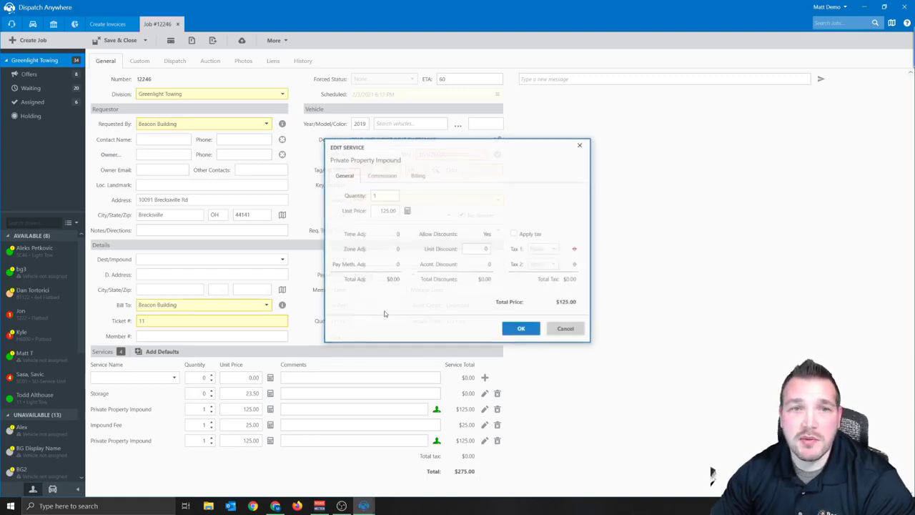
{"action": "left_click", "coordinate": [383, 185]}
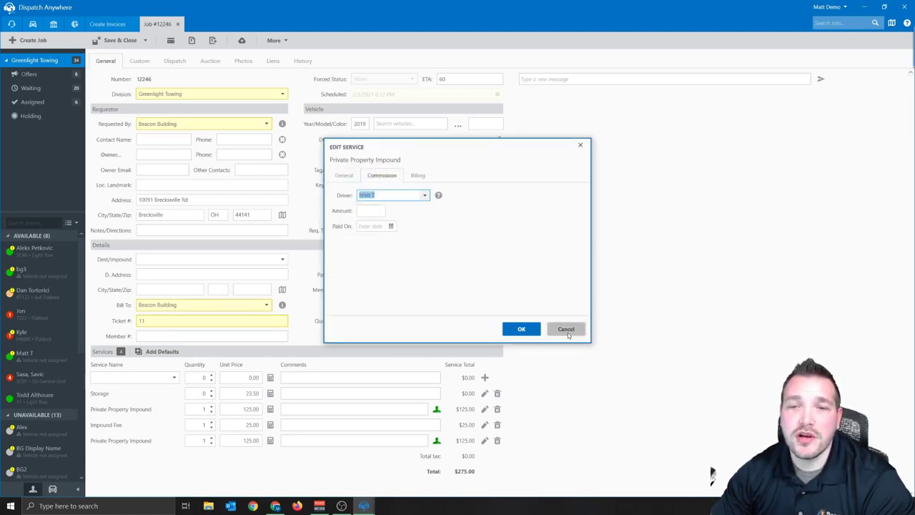
{"action": "left_click", "coordinate": [565, 329]}
{"action": "left_click", "coordinate": [178, 24]}
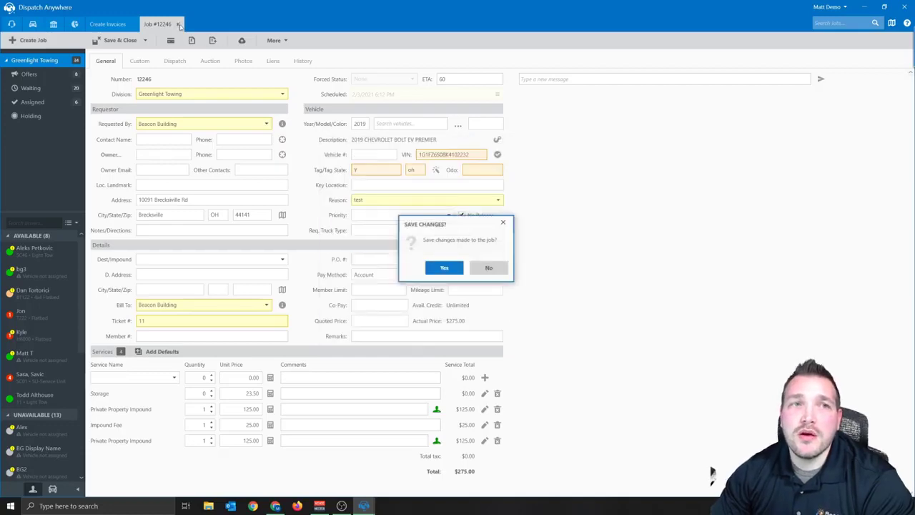
{"action": "left_click", "coordinate": [471, 269]}
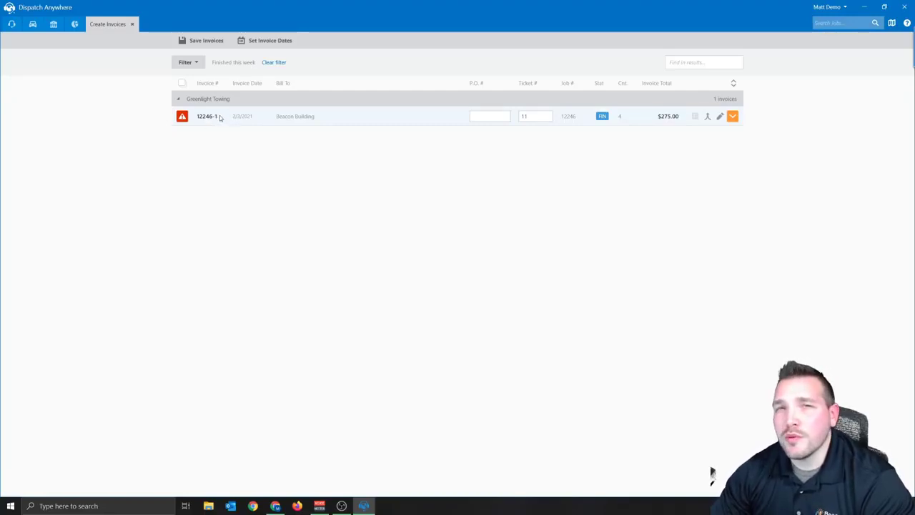
{"action": "mouse_move", "coordinate": [185, 122]}
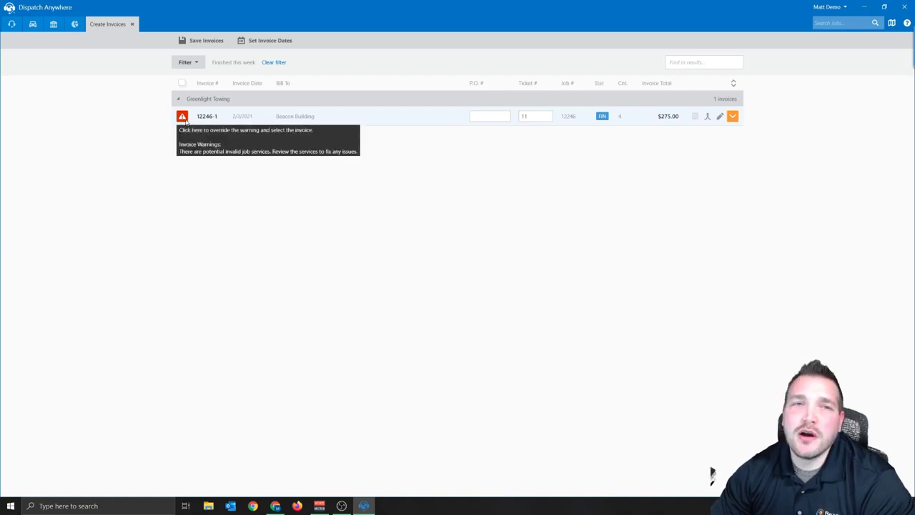